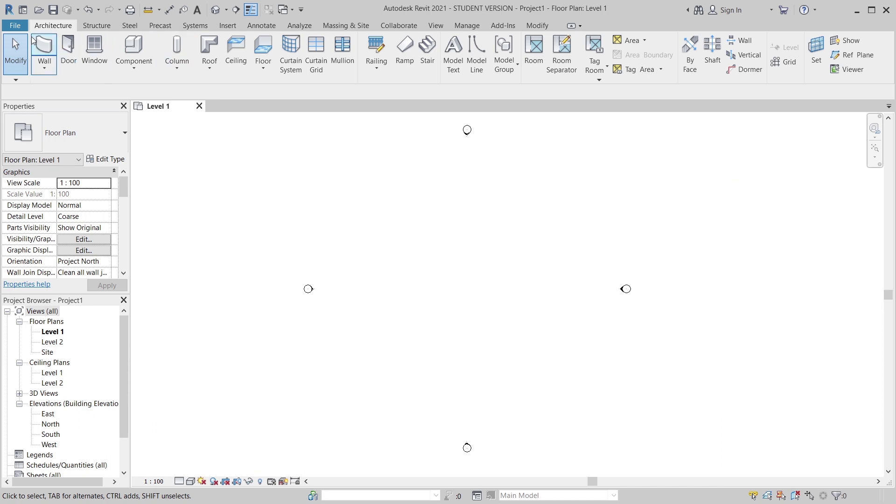
- Create a new family from the Metric Generic Model Adaptive.rft template
left_click(16, 27)
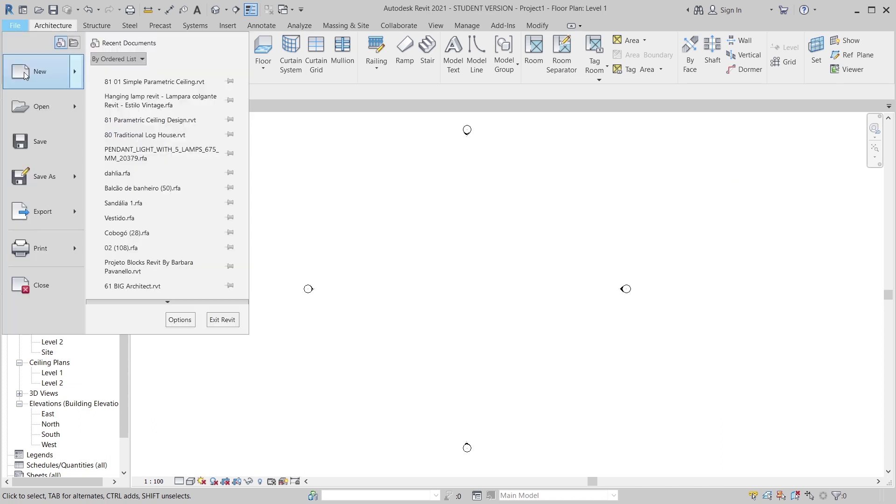
mouse_move(25, 76)
left_click(126, 100)
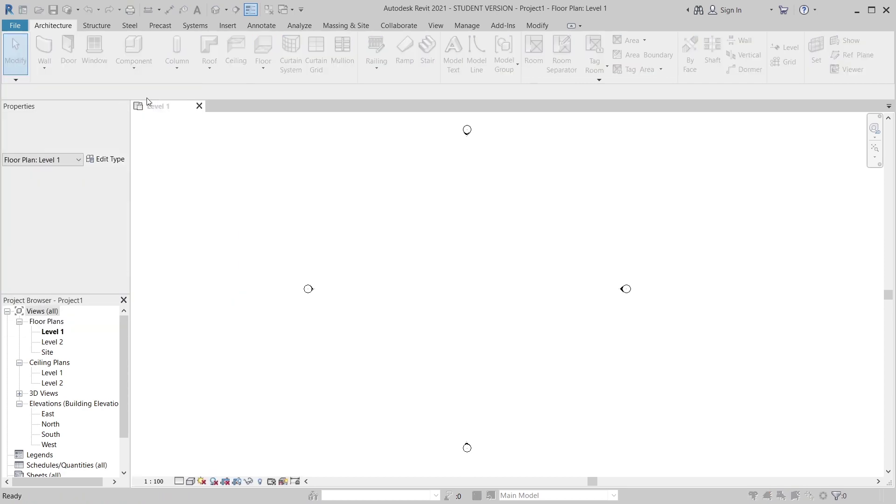
double_click(282, 106)
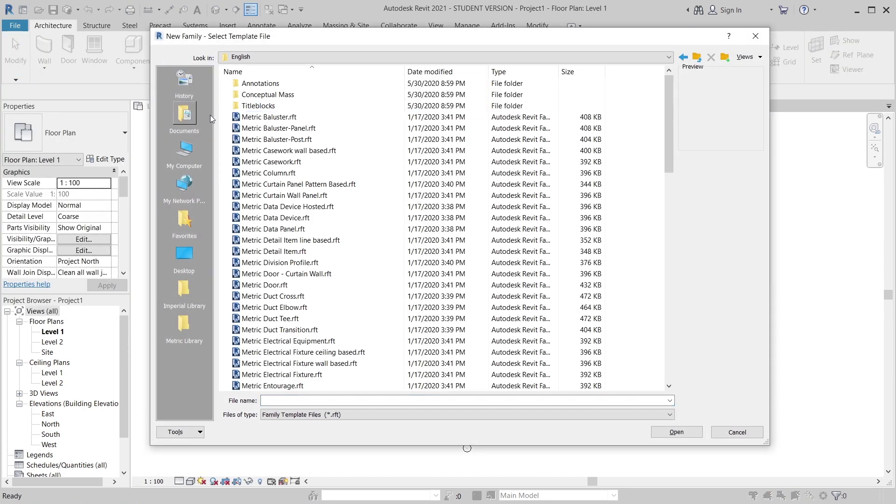
scroll(333, 309, "down", 3)
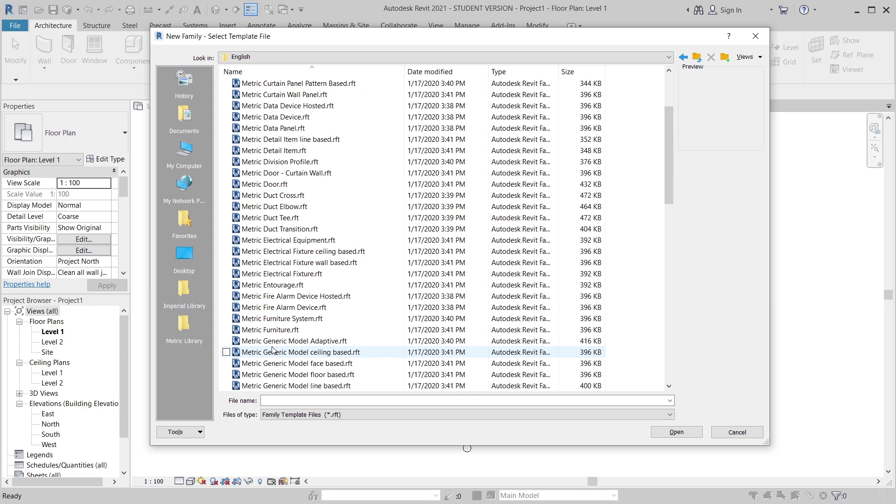
left_click(272, 344)
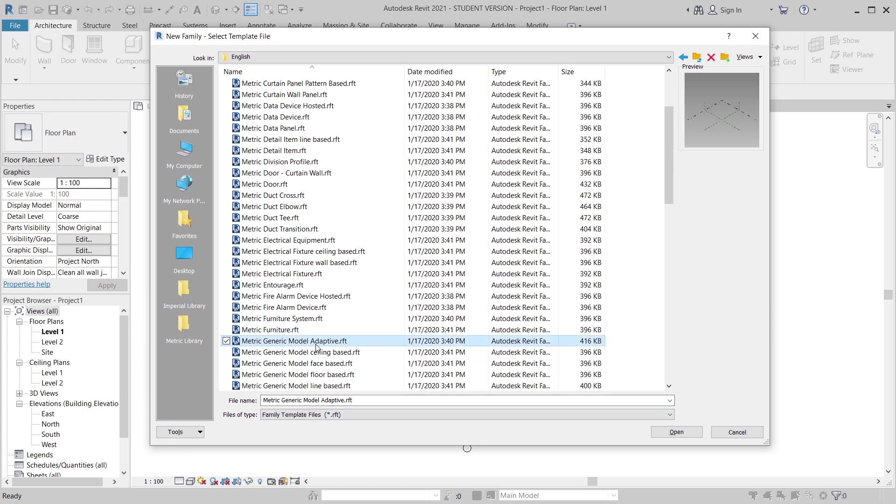
left_click(676, 431)
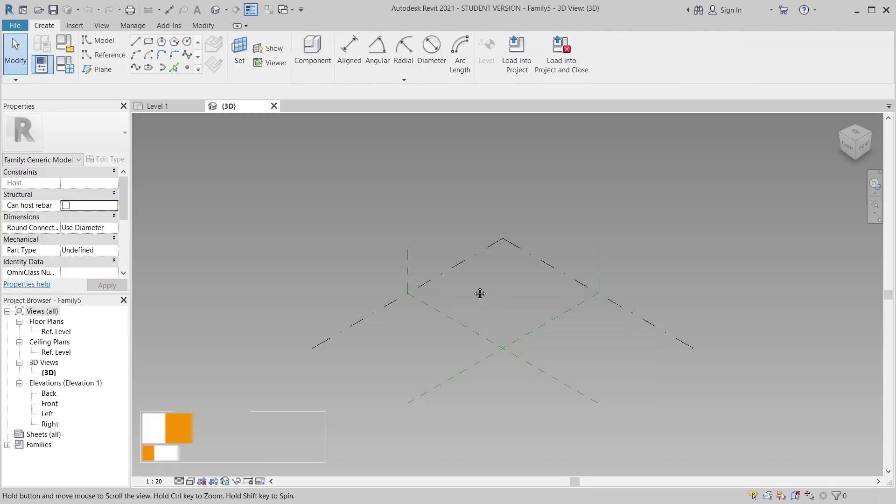
- Place a reference point on the Ref. Level work plane where the two centre reference planes intersect
left_click(105, 59)
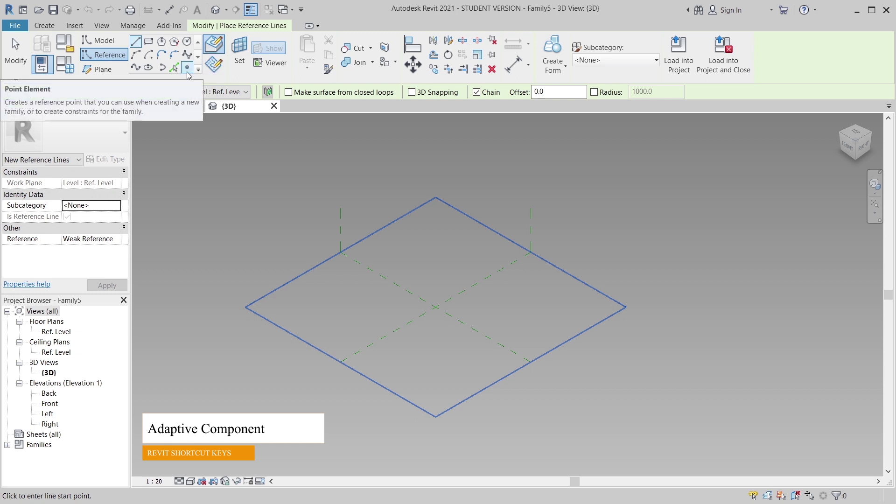
left_click(187, 69)
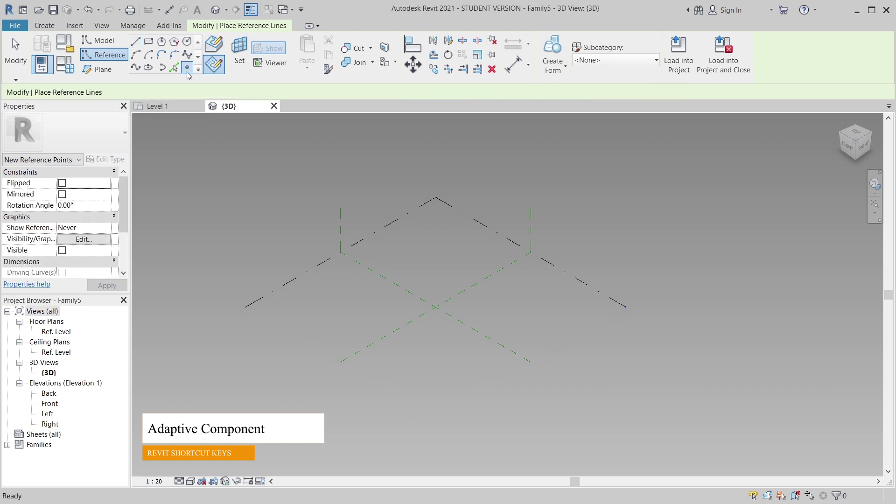
left_click(214, 68)
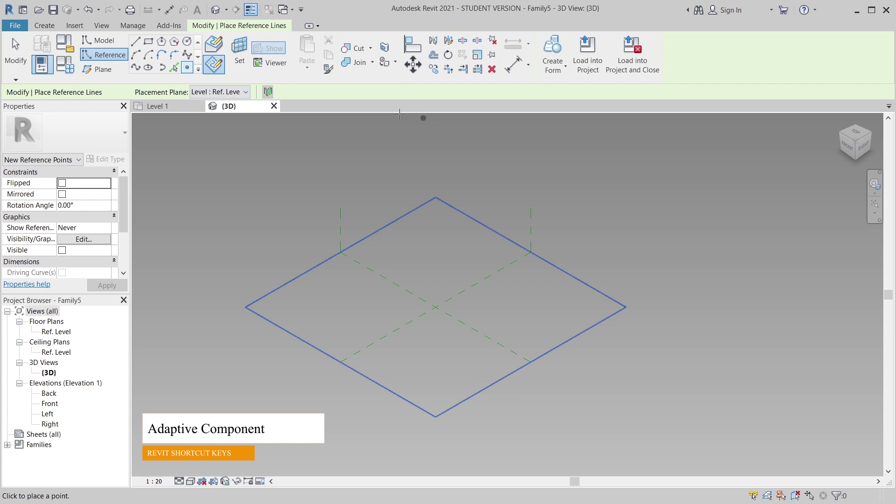
left_click(435, 307)
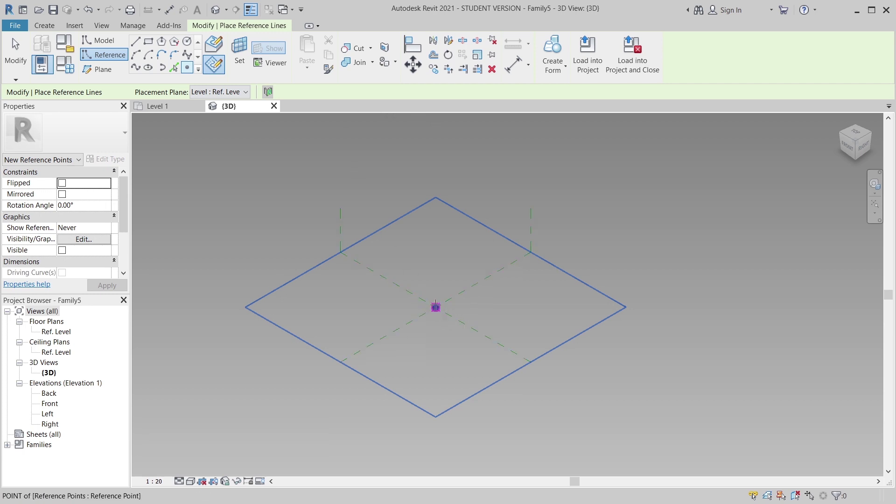
key("Escape")
key("Escape")
- Make the reference point at the origin adaptive
scroll(423, 304, "up", 3)
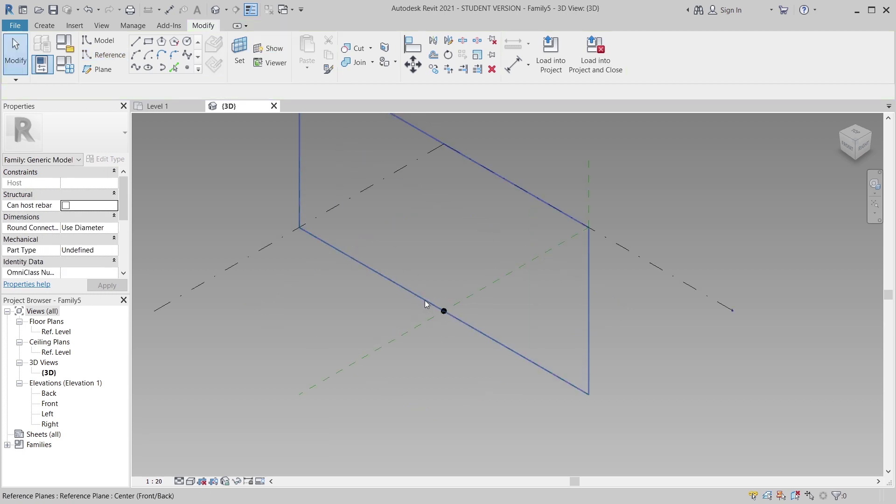
left_click_drag(428, 280, 471, 348)
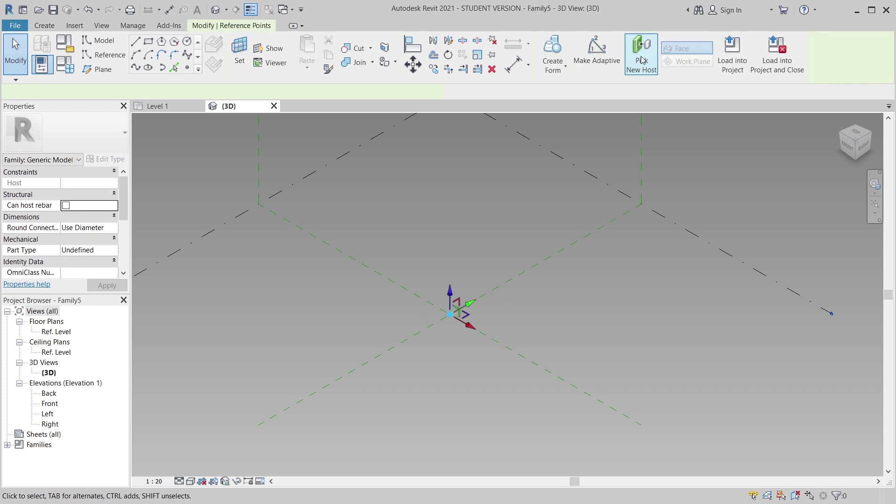
left_click(596, 61)
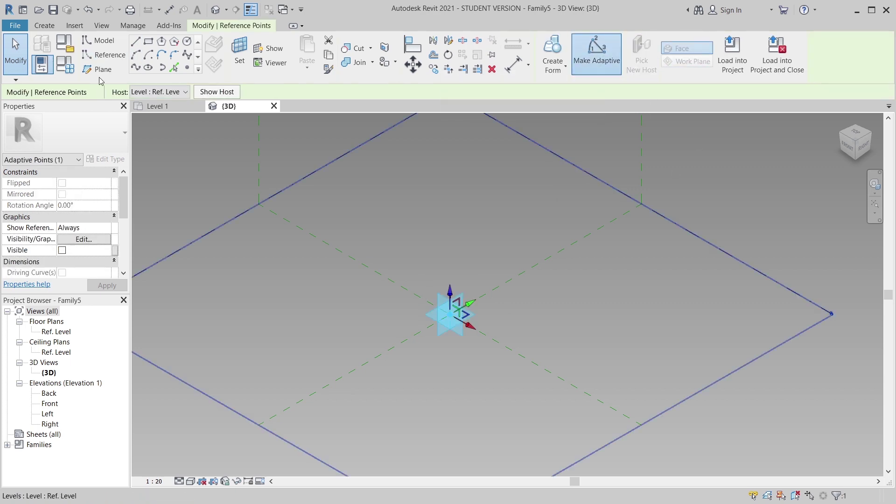
- Try to set one of the adaptive point's vertical reference planes as the work plane
left_click(239, 53)
scroll(452, 301, "up", 2)
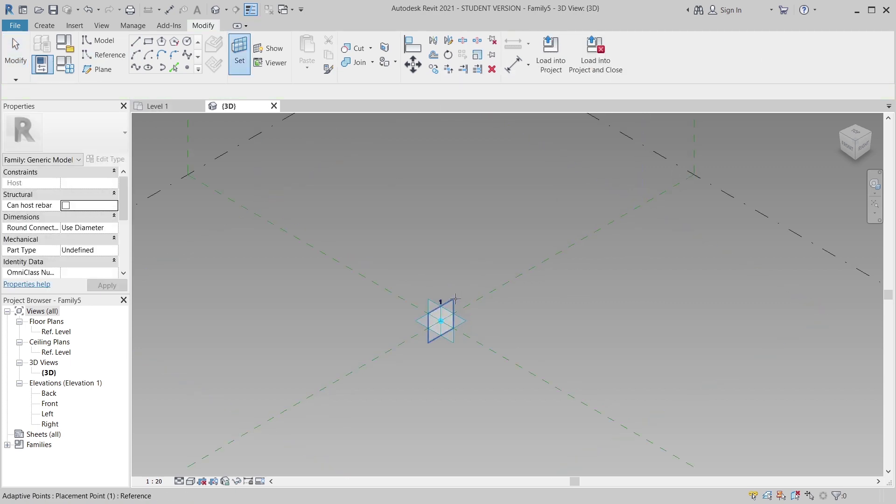
left_click(454, 301)
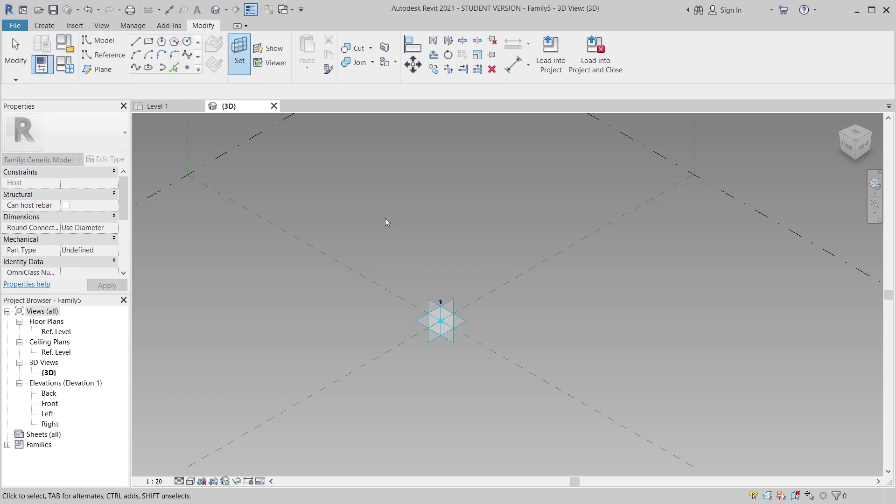
- From the front view, start a model-line rectangle drawn on work plane and set the adaptive point's front-facing plane as the work plane
left_click(847, 149)
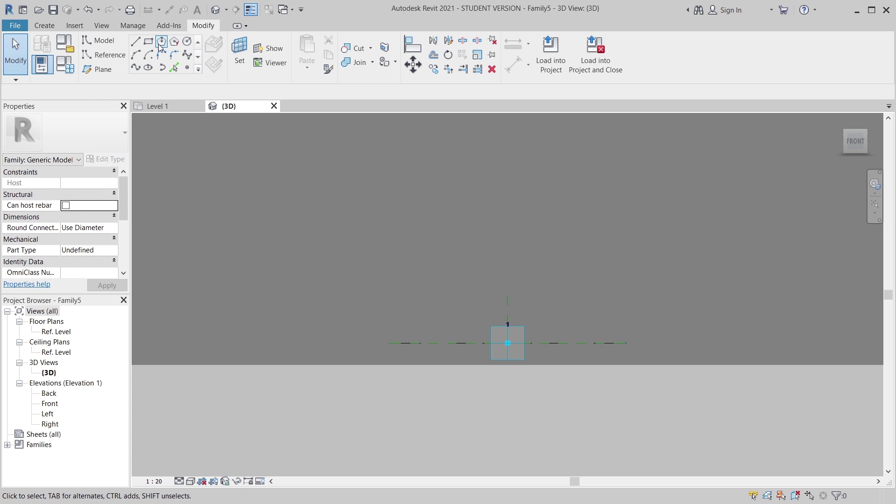
left_click(148, 43)
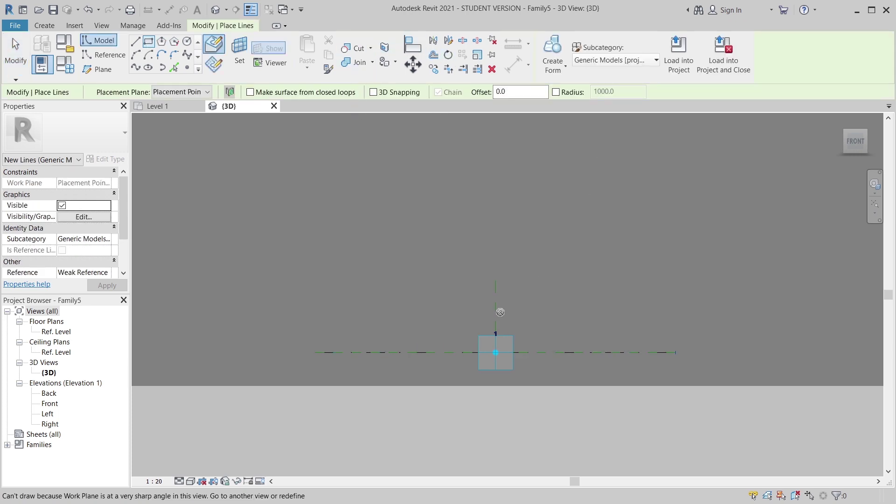
left_click(215, 70)
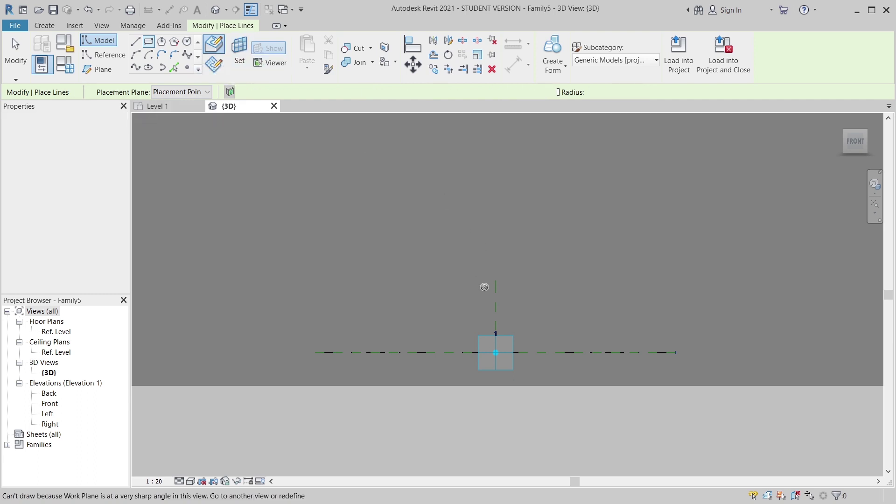
left_click(244, 73)
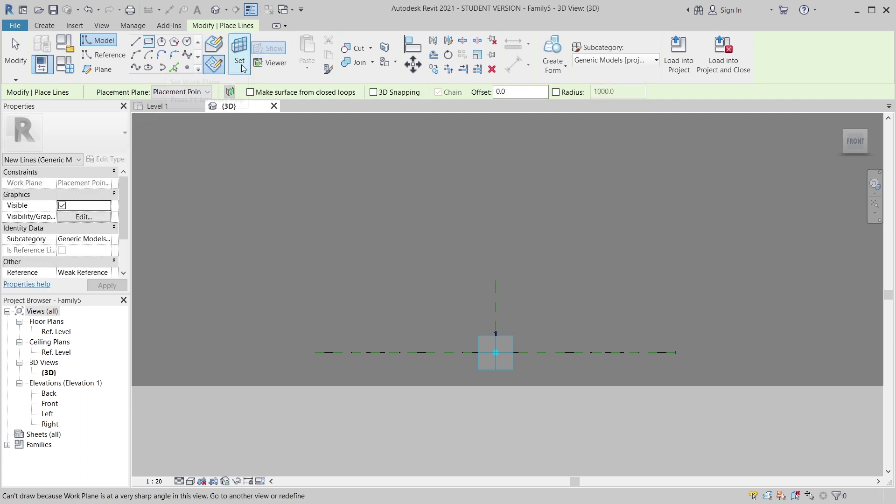
left_click(513, 334)
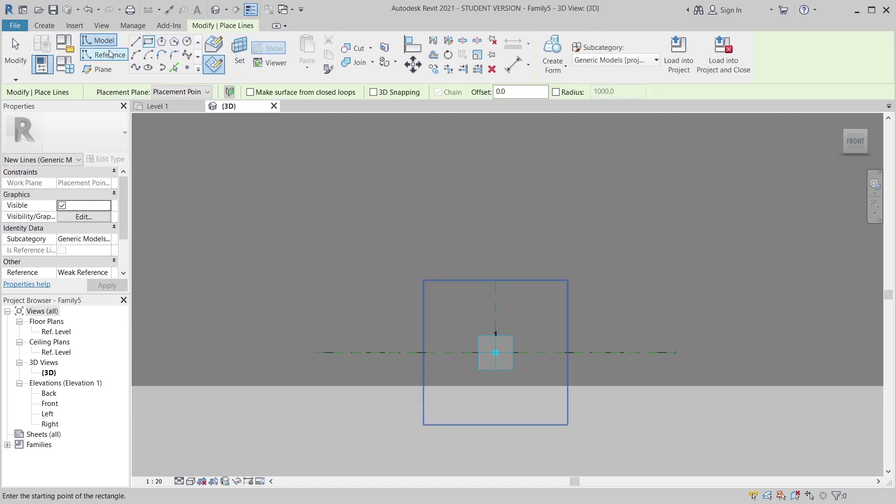
- Draw a rectangle about 2660 mm wide just above the adaptive point
left_click(514, 320)
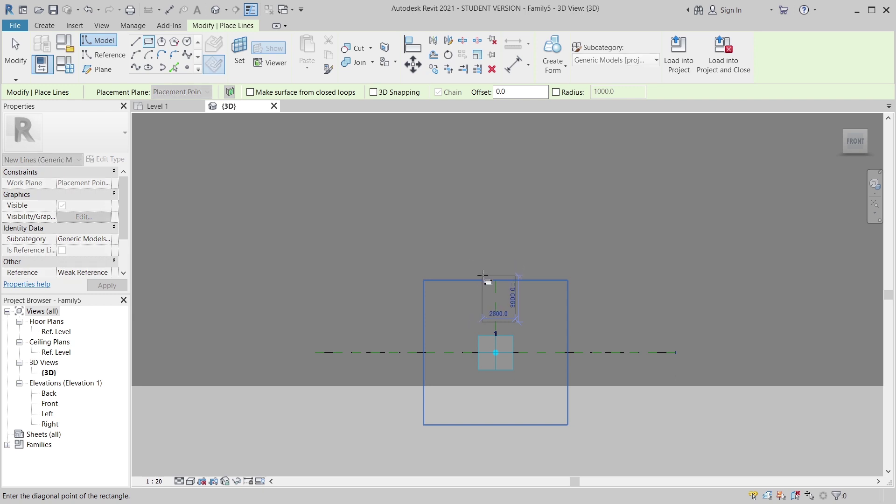
left_click(479, 271)
key("Escape")
key("Escape")
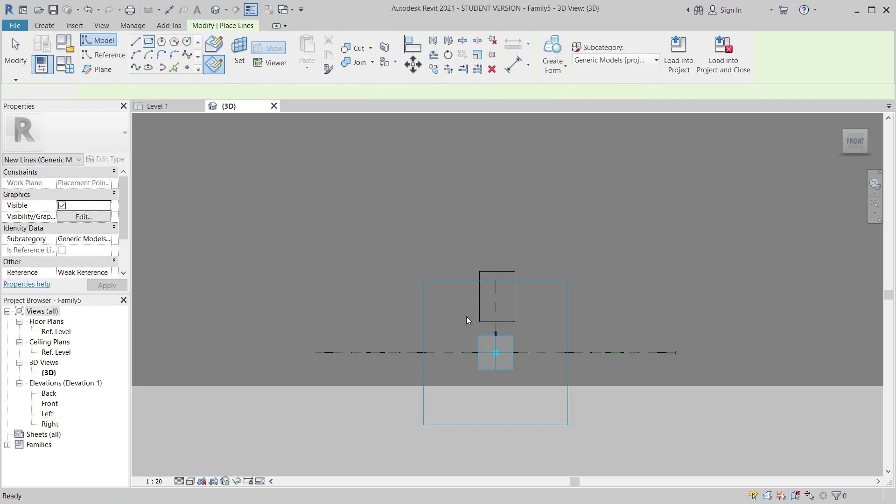
- Align the rectangle's bottom edge with the adaptive point's horizontal reference plane
middle_click_drag(434, 340, 497, 385, "shift")
key("a")
key("l")
mouse_move(483, 320)
middle_mouse_down("shift")
mouse_move(497, 427)
mouse_move(495, 331)
middle_mouse_up("shift")
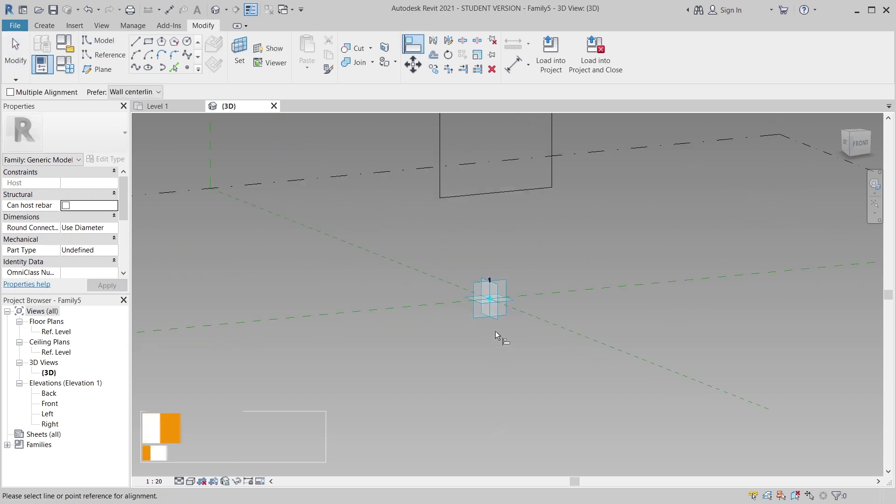
left_click(484, 195)
middle_click_drag(485, 196, 431, 232)
left_click(426, 322)
- Dimension the rectangle's two vertical sides through the adaptive point's centre plane and make the segments equal
key("d")
key("i")
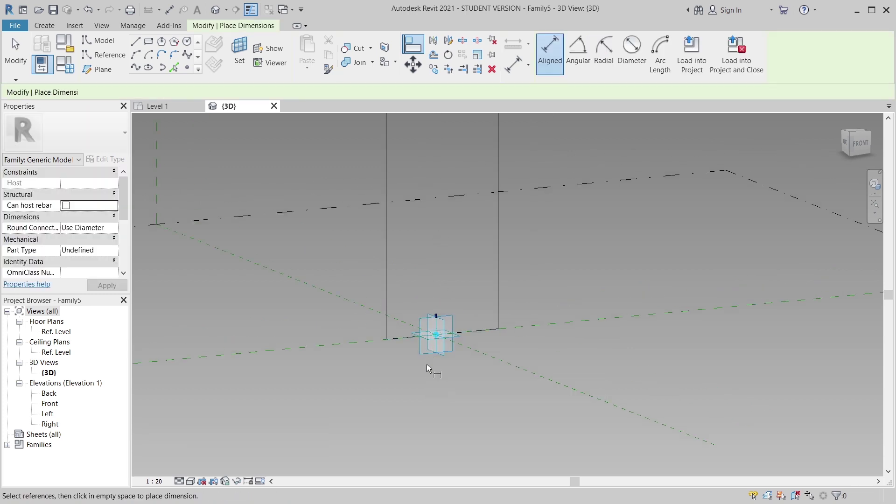
scroll(427, 368, "up", 2)
left_click(365, 306)
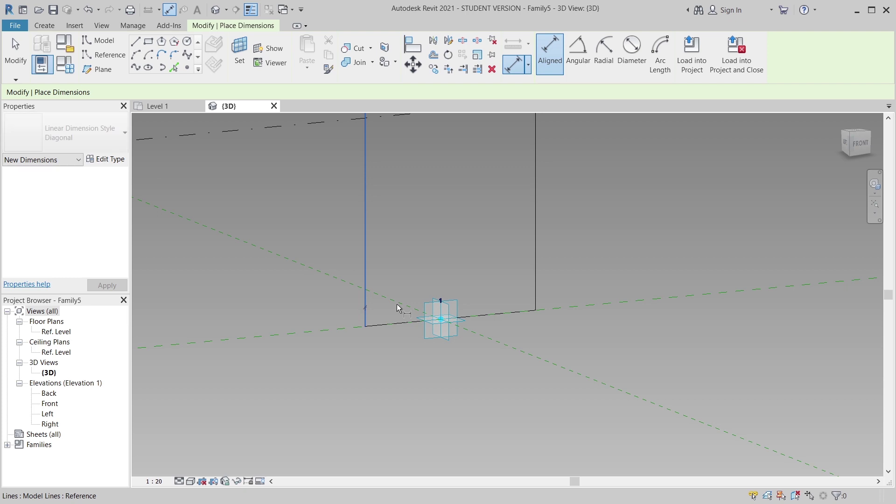
left_click(407, 298)
left_click(535, 252)
left_click(550, 243)
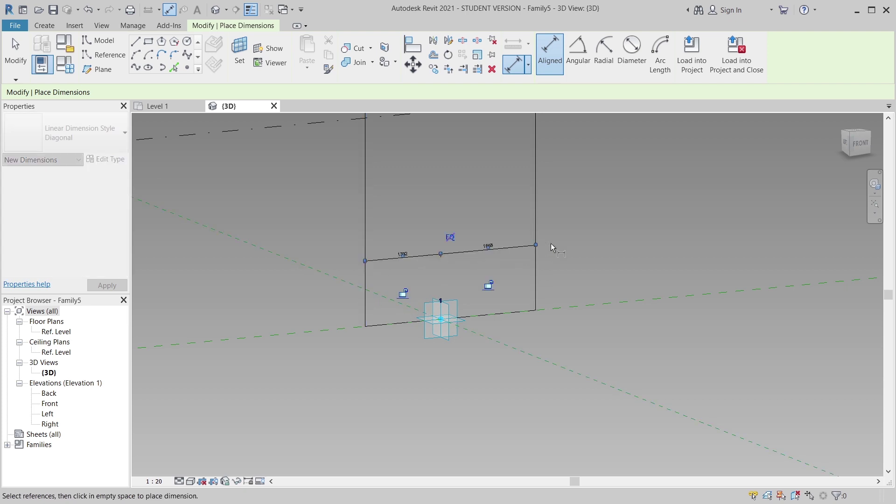
left_click(441, 238)
- Add an aligned dimension for the rectangle's overall width above the equality dimension
middle_click_drag(654, 306, 532, 339, "shift")
left_click(361, 222)
left_click(524, 214)
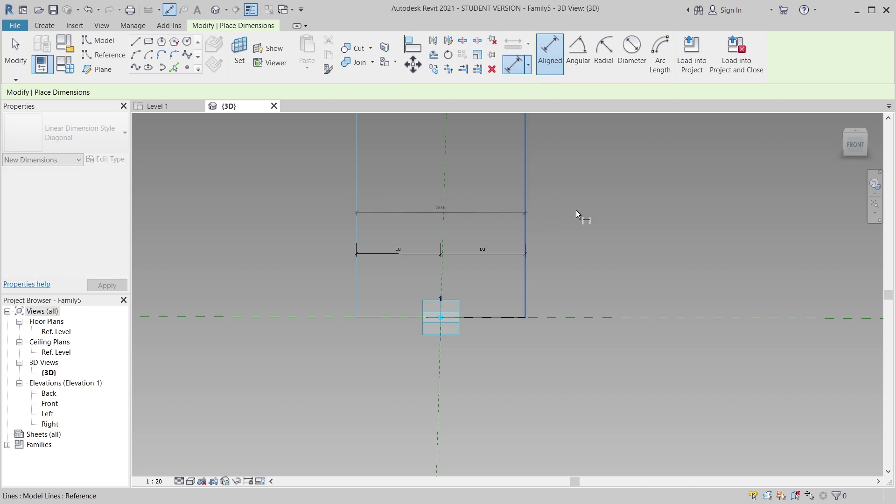
left_click(576, 210)
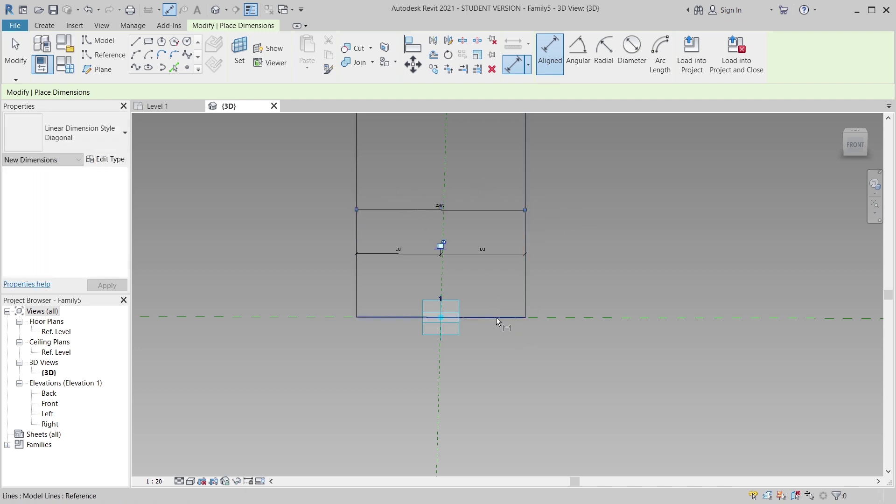
- Add an aligned dimension for the rectangle's height between its bottom and top edges, placed beside the rectangle
left_click(500, 316)
scroll(487, 224, "down", 1)
middle_click_drag(488, 224, 496, 446)
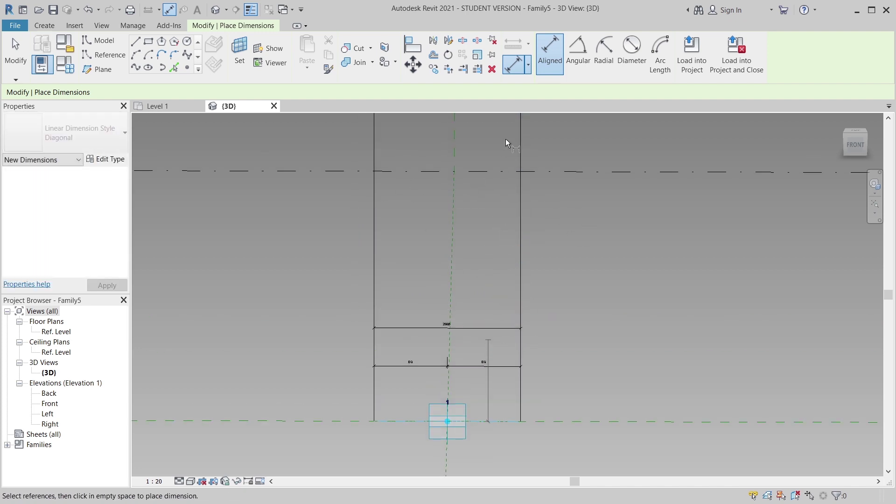
scroll(485, 254, "down", 1)
middle_click_drag(485, 254, 481, 342)
left_click(488, 170)
left_click(342, 201)
key("Escape")
key("Escape")
scroll(331, 259, "down", 2)
middle_click_drag(331, 259, 348, 205)
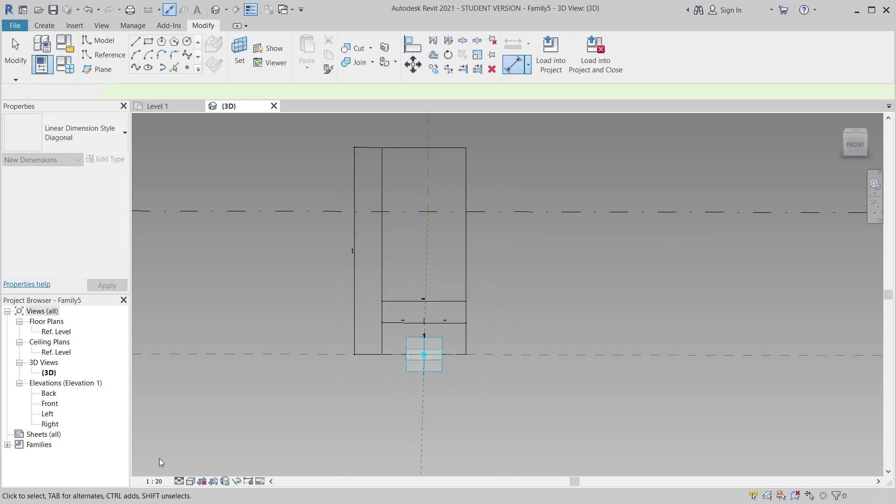
- Set the 3D view's scale to 1:2
left_click(147, 481)
left_click(161, 348)
middle_click_drag(373, 391, 351, 269, "shift")
scroll(369, 280, "up", 2)
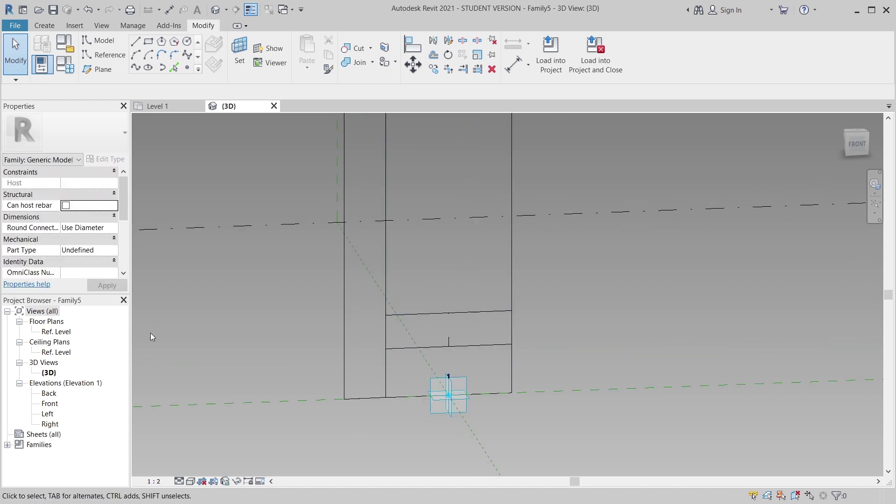
- Label the rectangle's overall width dimension with a new family type parameter named W
scroll(399, 286, "down", 3)
scroll(391, 188, "up", 3)
scroll(509, 226, "down", 3)
scroll(509, 313, "up", 1)
scroll(503, 322, "up", 1)
left_click(489, 330)
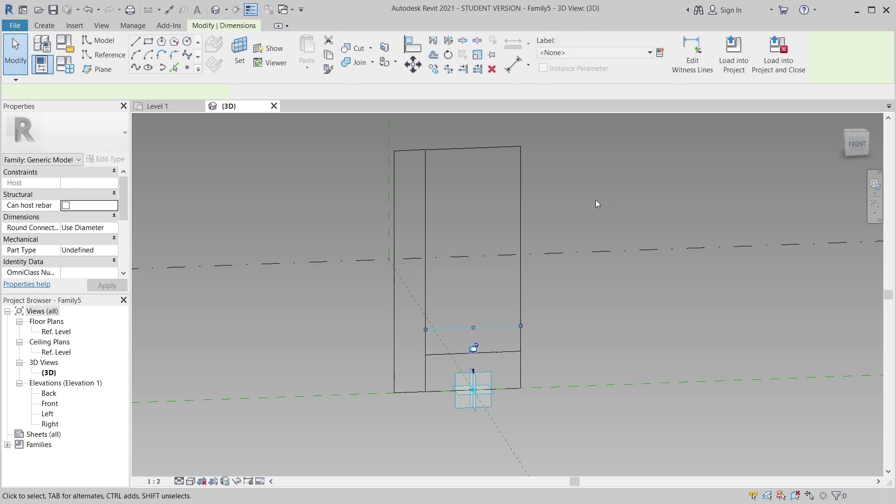
left_click(659, 52)
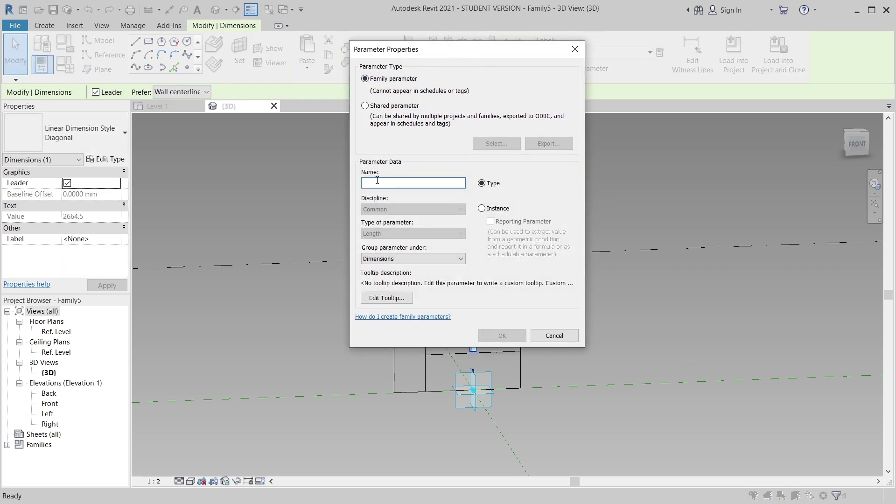
type("W")
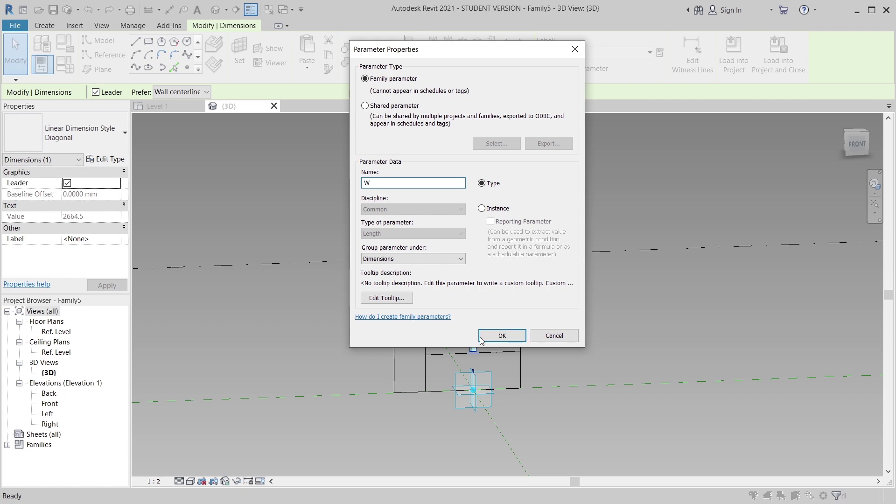
left_click(482, 340)
- Label the rectangle's height dimension with a new family type parameter named H
left_click(395, 323)
left_click(659, 52)
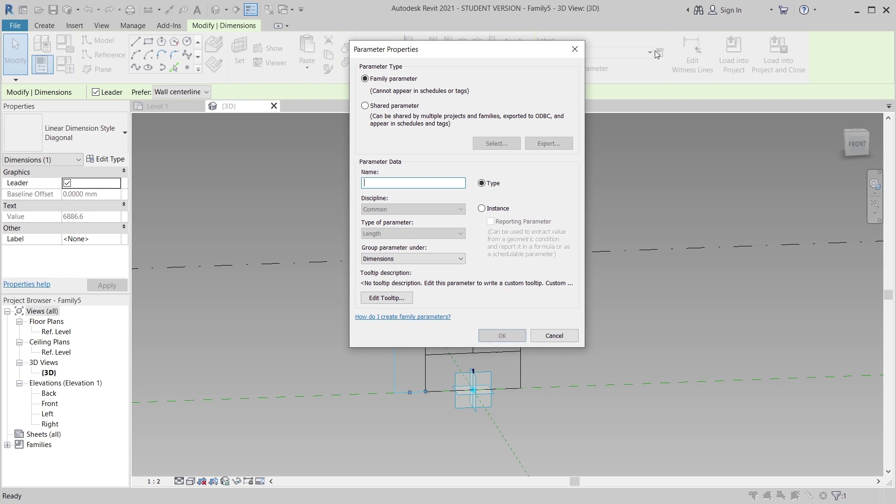
type("h")
key("BackSpace")
type("H")
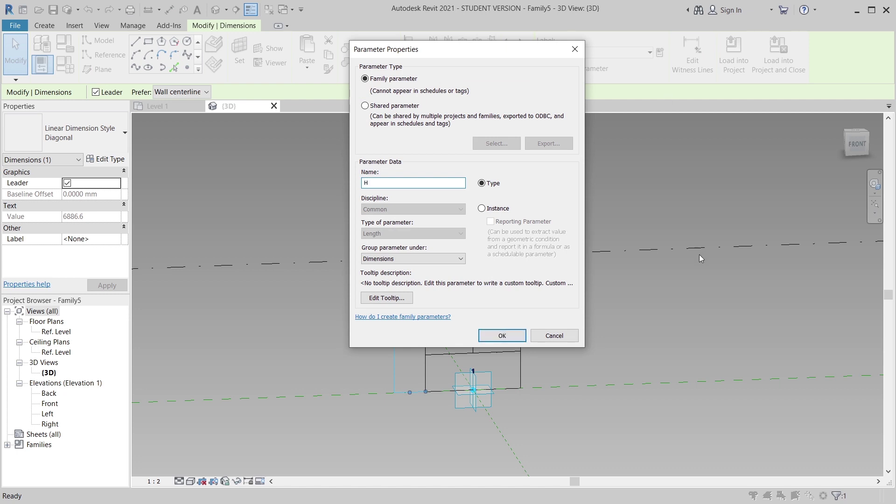
left_click(502, 336)
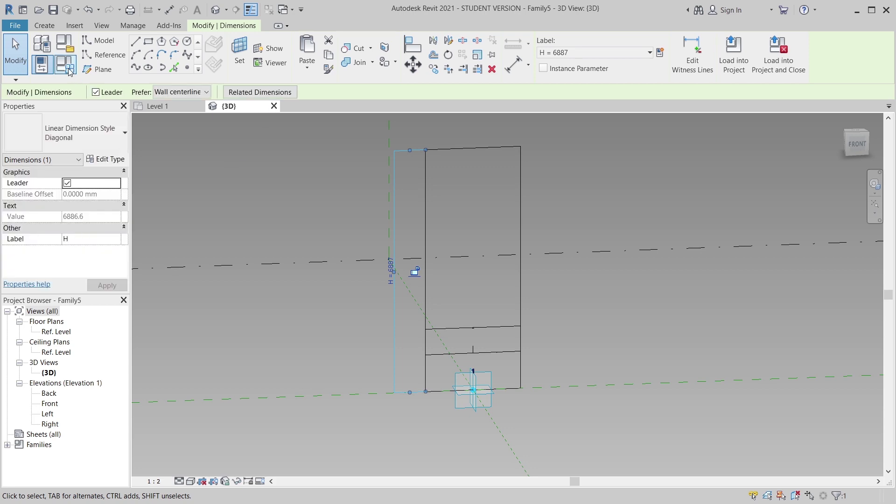
- Set the family type values to 500 mm for parameter H and 35 mm for parameter W
left_click(64, 64)
left_click_drag(583, 40, 267, 42)
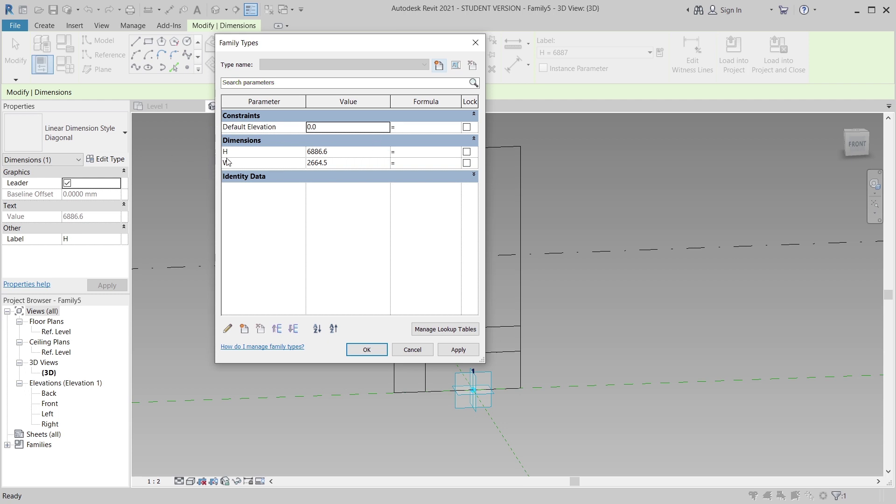
left_click(355, 155)
type("500")
key("Tab")
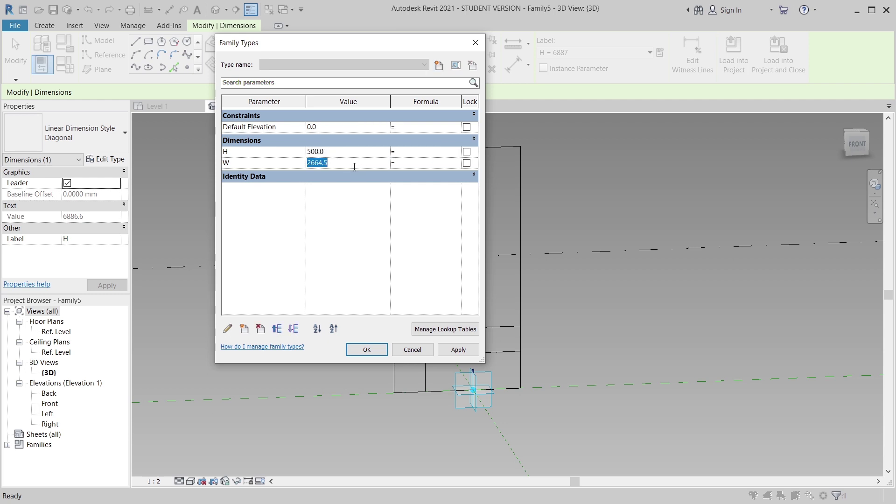
type("35")
left_click(458, 349)
left_click(367, 350)
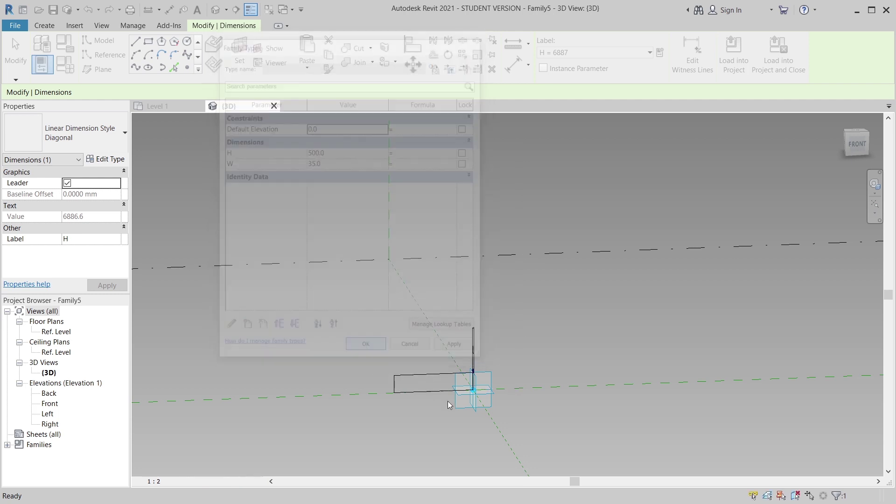
- Examine the resized rectangle up close, from the adaptive point at its base up to the width dimension on its upper edge
scroll(472, 396, "up", 4)
scroll(494, 379, "up", 8)
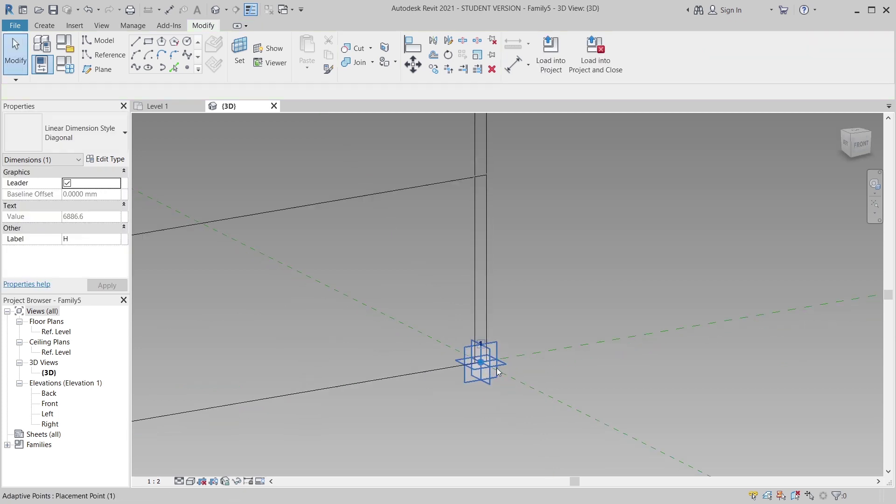
middle_click_drag(578, 357, 474, 373, "shift")
scroll(474, 373, "down", 2)
middle_click_drag(512, 455, 526, 432)
middle_click_drag(531, 196, 533, 344)
scroll(533, 341, "down", 2)
key("Tab")
left_click(501, 326)
left_click(521, 329)
scroll(531, 332, "up", 4)
scroll(538, 235, "up", 2)
scroll(534, 232, "down", 4)
middle_click_drag(526, 212, 532, 413)
scroll(538, 188, "up", 2)
left_click(536, 186)
scroll(532, 182, "up", 2)
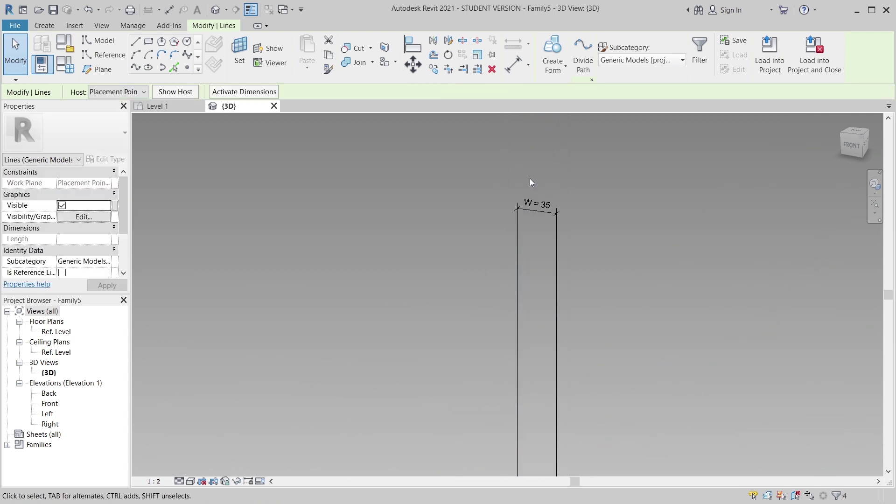
- Set the W parameter to 350 mm in the family types and check the rectangle's new proportions
left_click(73, 69)
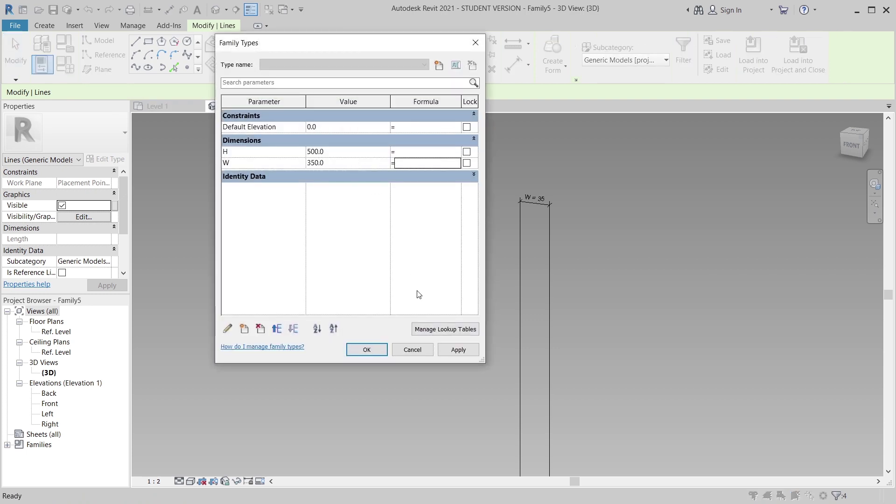
left_click(458, 351)
left_click(364, 352)
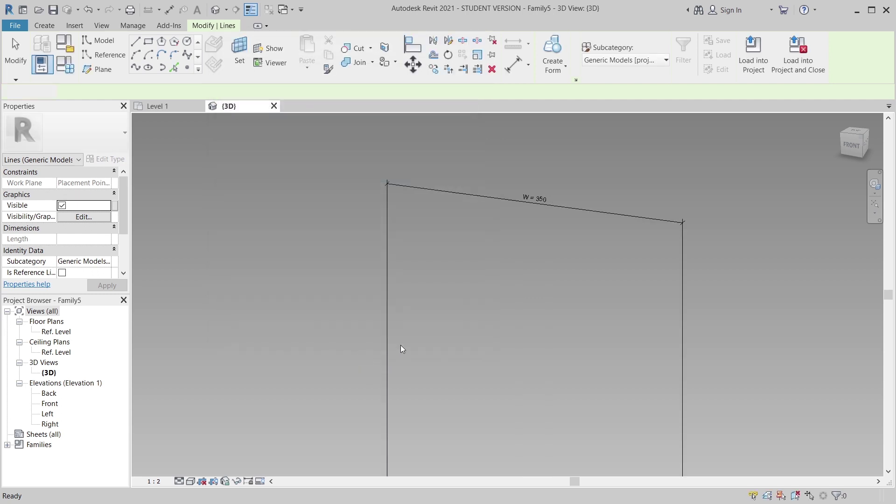
scroll(420, 199, "down", 3)
middle_click_drag(420, 199, 433, 66)
scroll(360, 301, "down", 2)
middle_click_drag(359, 301, 392, 364, "shift")
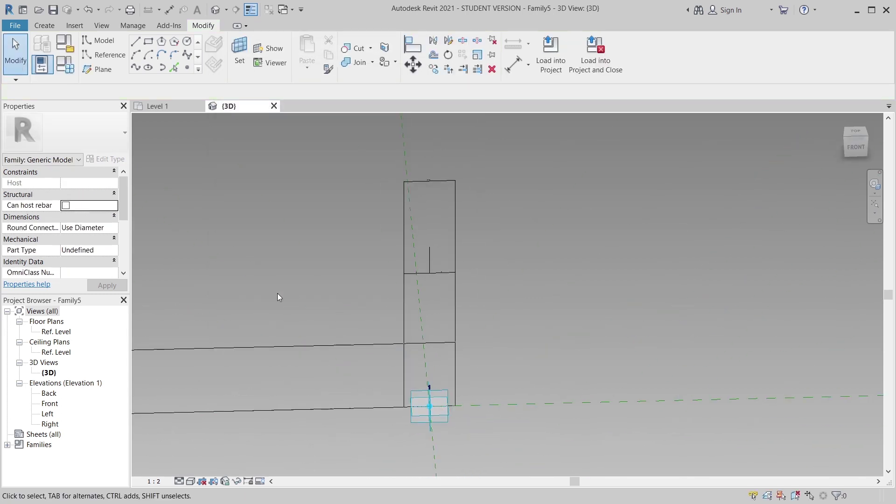
- Create a new family from the English template Metric Generic Model Adaptive.rft
left_click(12, 30)
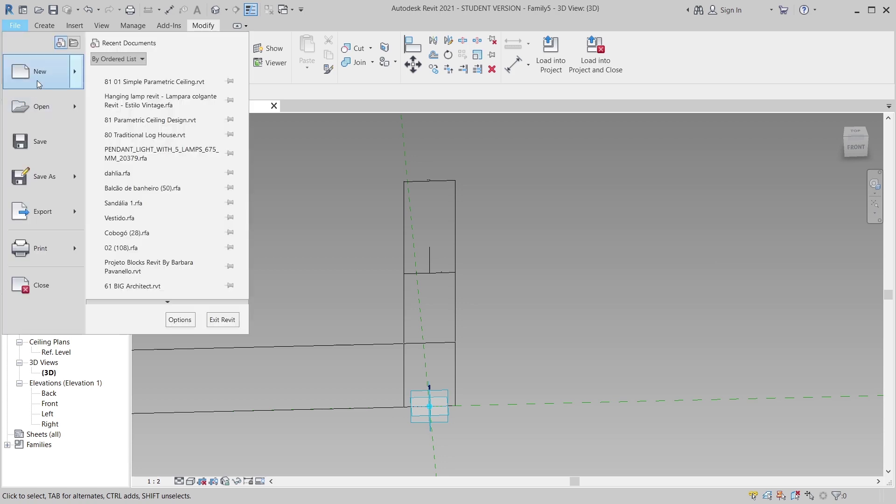
mouse_move(38, 77)
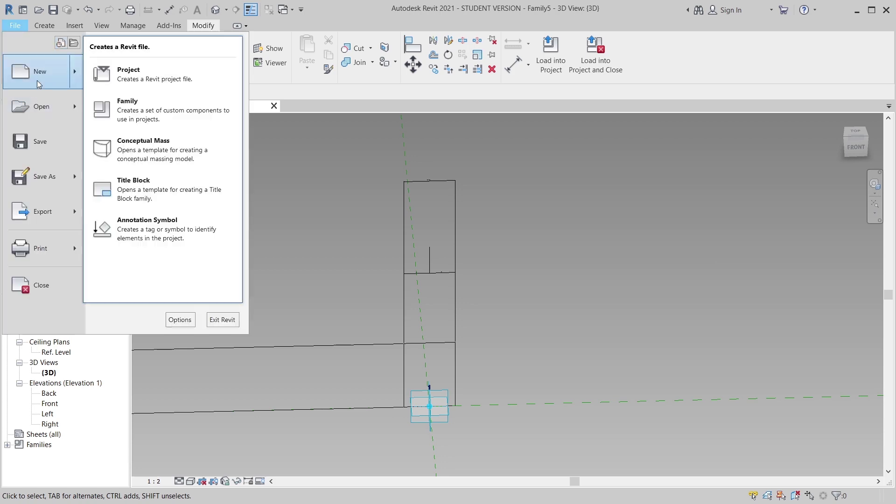
left_click(154, 122)
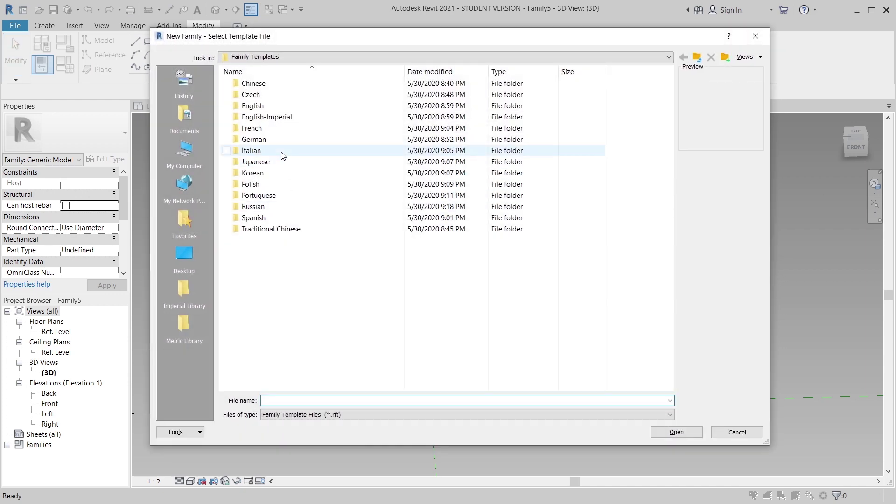
double_click(268, 106)
scroll(318, 311, "down", 4)
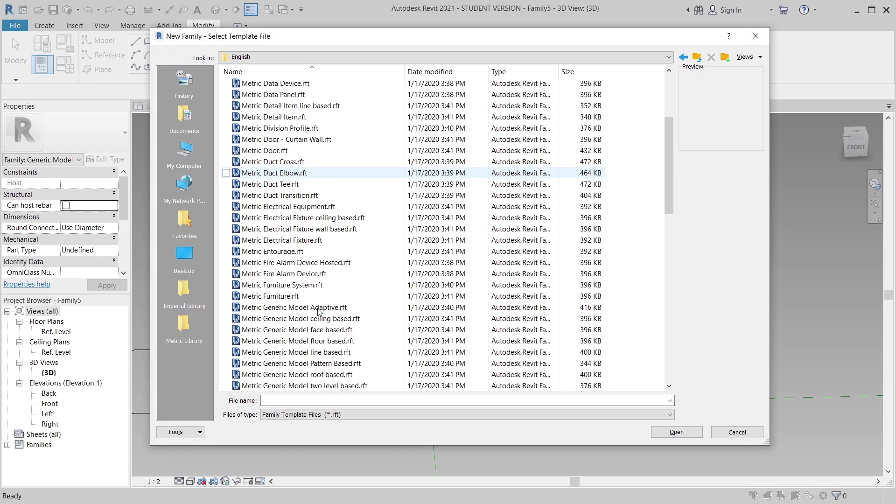
double_click(318, 308)
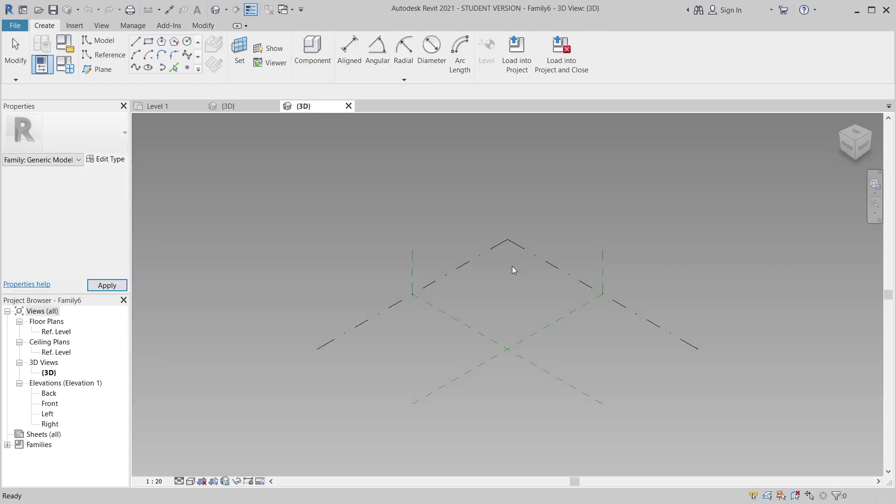
- Place a reference point on the Center (Front/Back) reference plane's line in the 3D view and make it adaptive
middle_click_drag(536, 320, 421, 294)
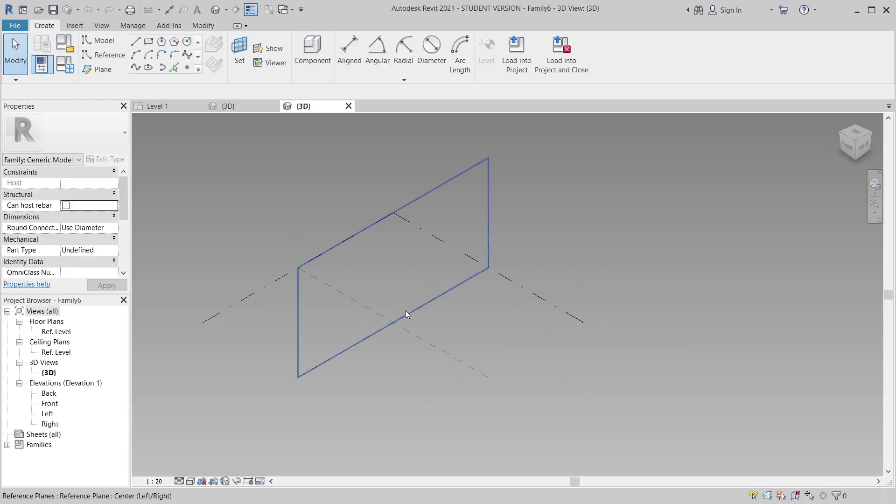
left_click(95, 57)
left_click(187, 69)
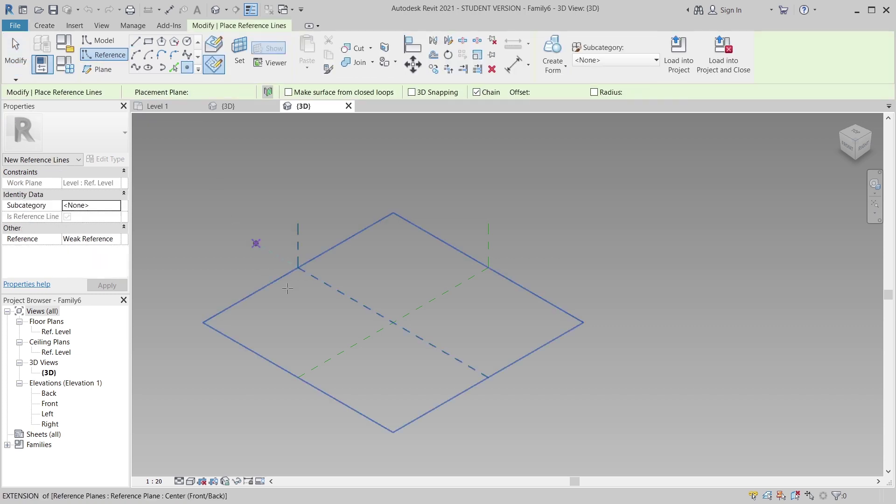
left_click(330, 286)
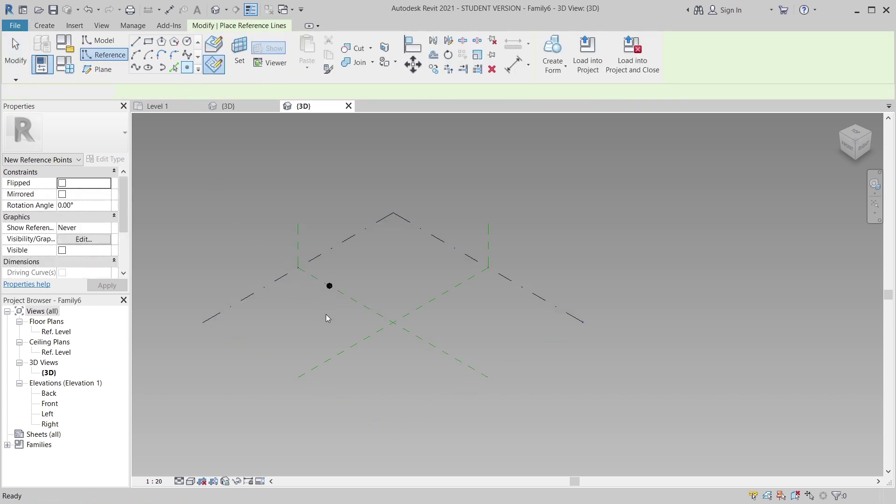
key("Escape")
key("Escape")
left_click(329, 285)
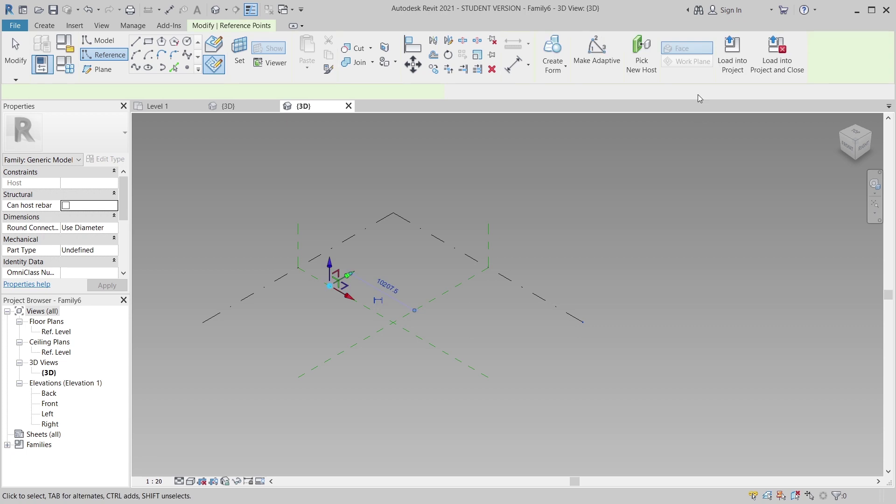
left_click(617, 64)
- Copy the adaptive point eleven times in a row along the Center (Front/Back) reference plane, with the Constrain and Multiple options on
middle_click_drag(313, 315, 325, 310, "shift")
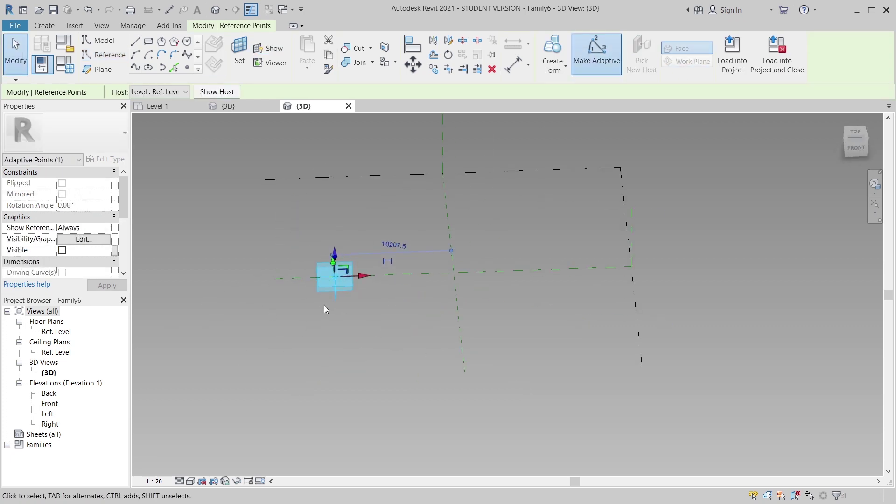
scroll(324, 305, "up", 2)
key("c")
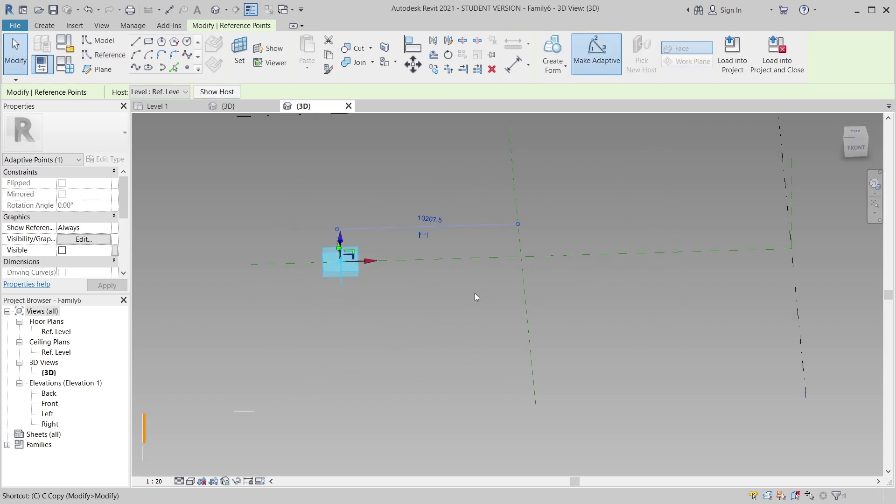
key("o")
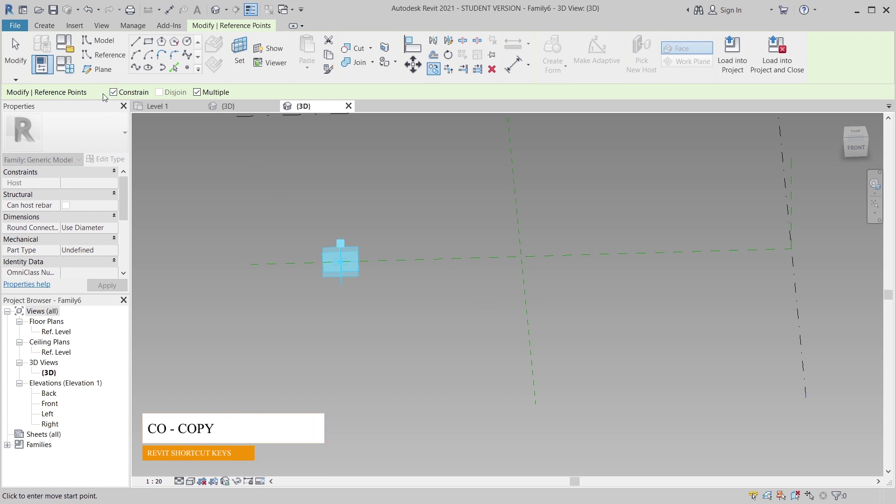
middle_click_drag(382, 256, 342, 255, "shift")
left_click(341, 256)
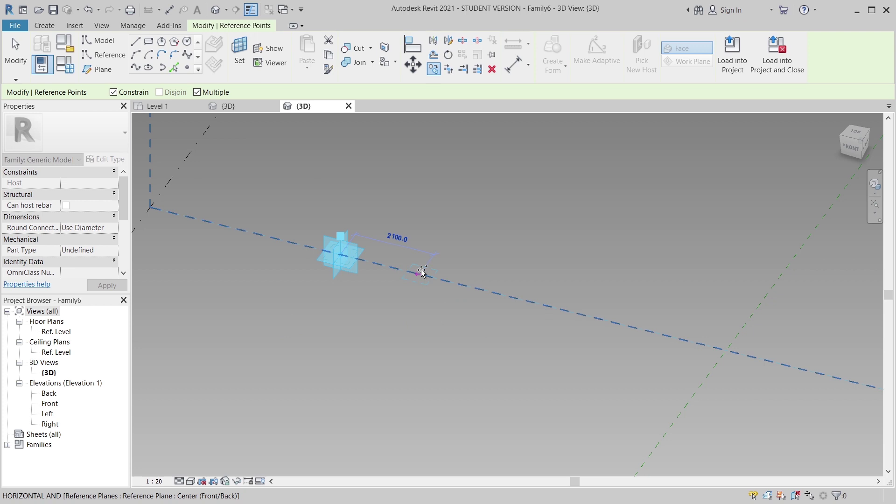
left_click(415, 271)
left_click(417, 273)
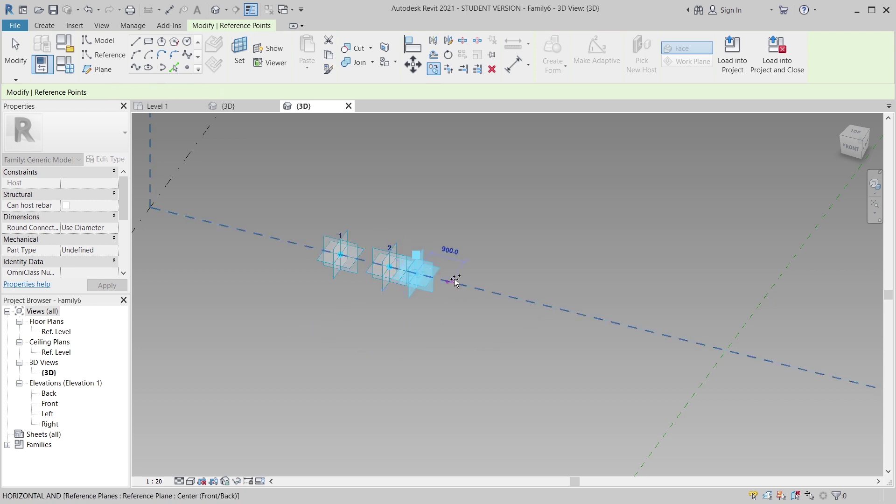
left_click(450, 282)
left_click(492, 292)
left_click(532, 300)
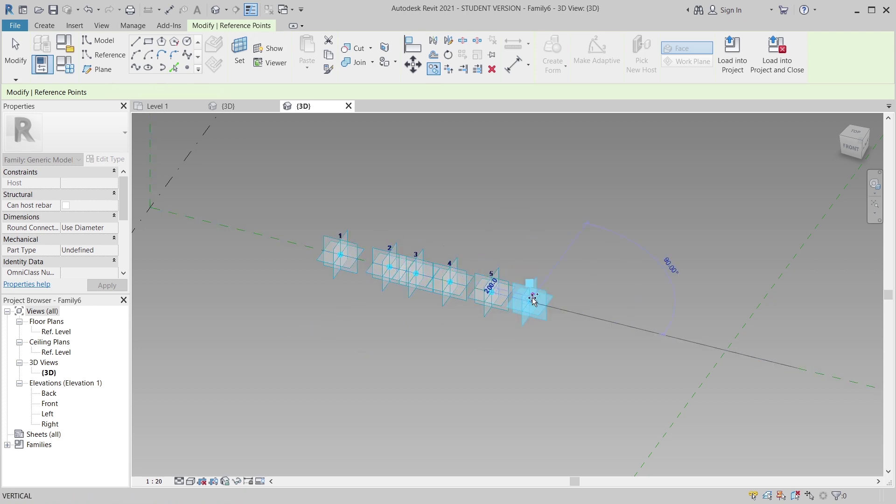
left_click(571, 309)
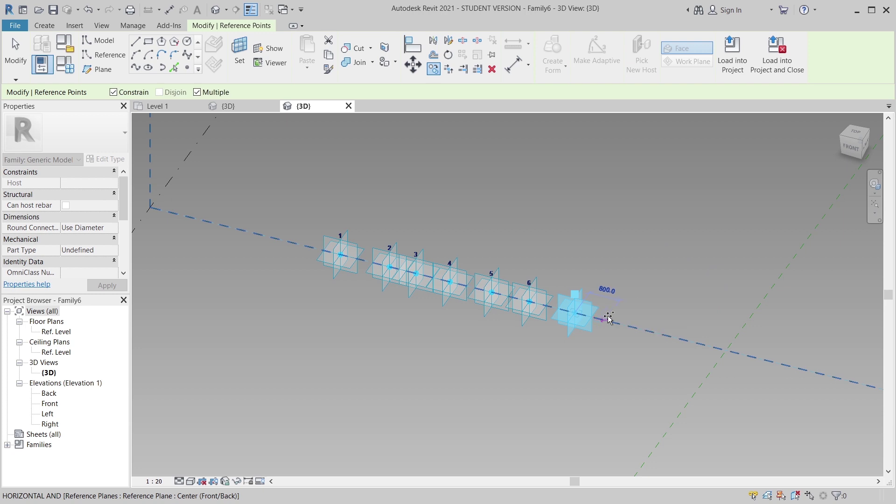
left_click(608, 317)
left_click(639, 324)
left_click(676, 336)
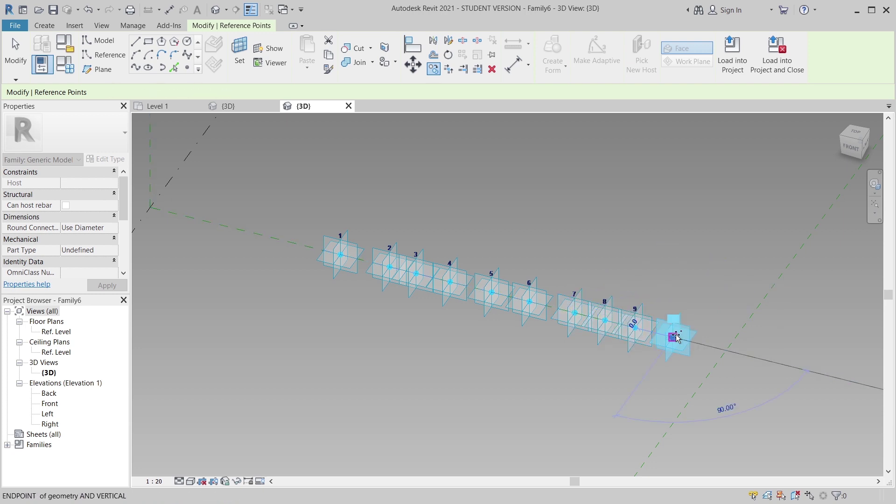
left_click(707, 341)
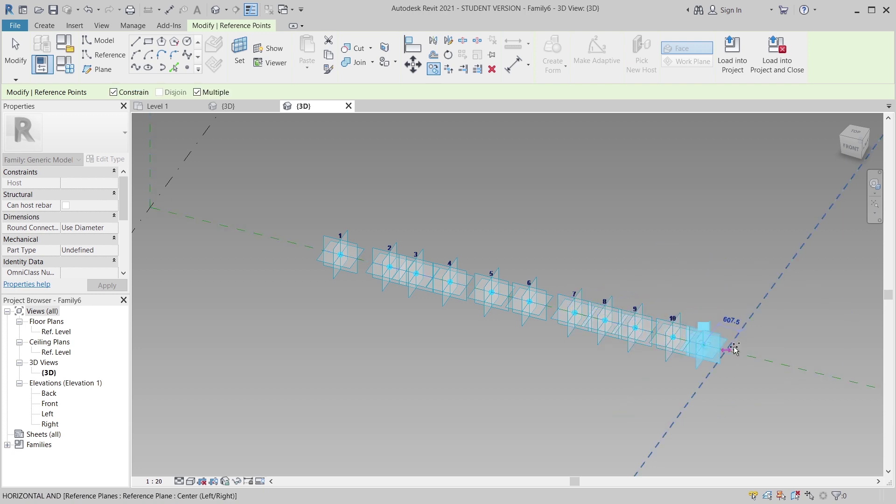
left_click(735, 351)
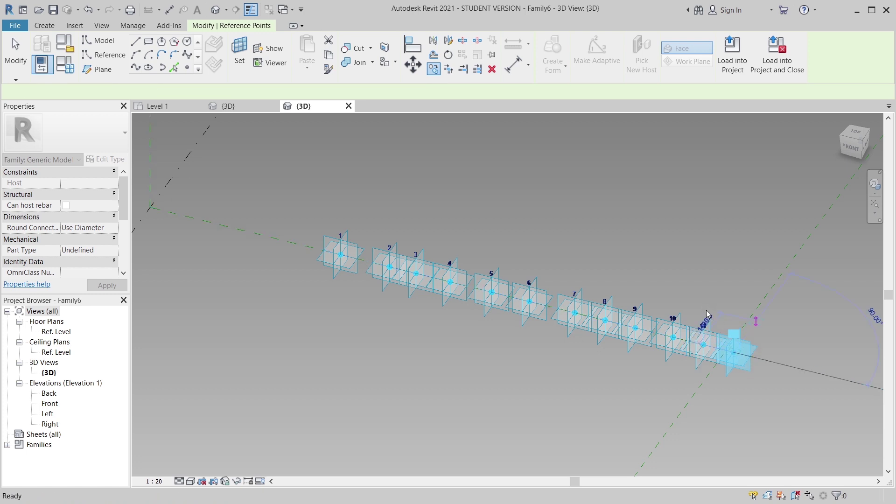
key("Escape")
middle_click_drag(483, 338, 437, 388, "shift")
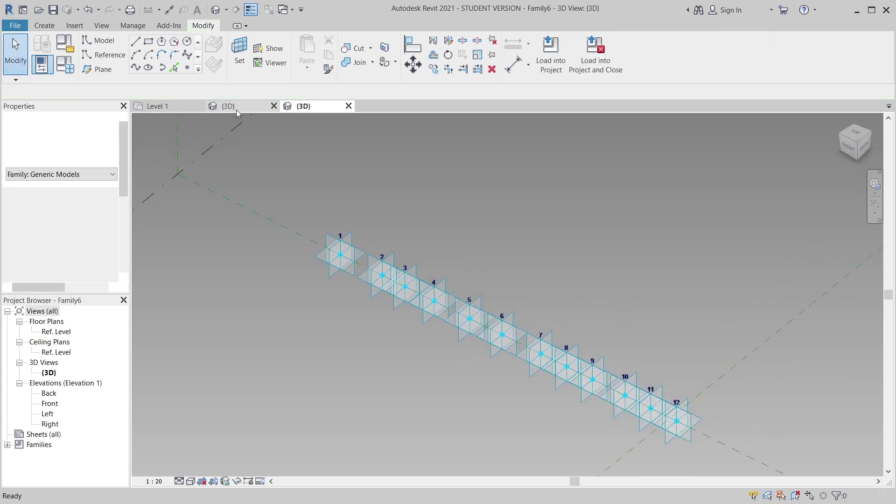
- Switch back to the rectangle family's 3D view and load that family into Family6
left_click(233, 108)
left_click(559, 72)
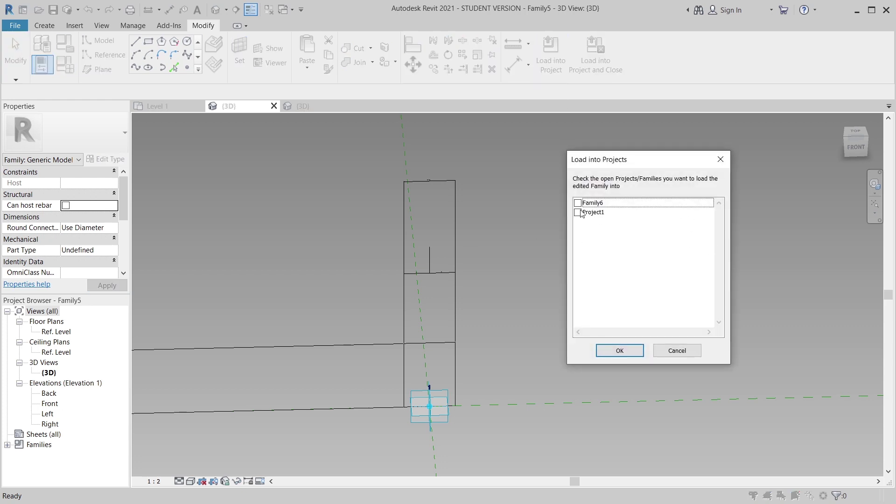
key("space")
left_click(615, 351)
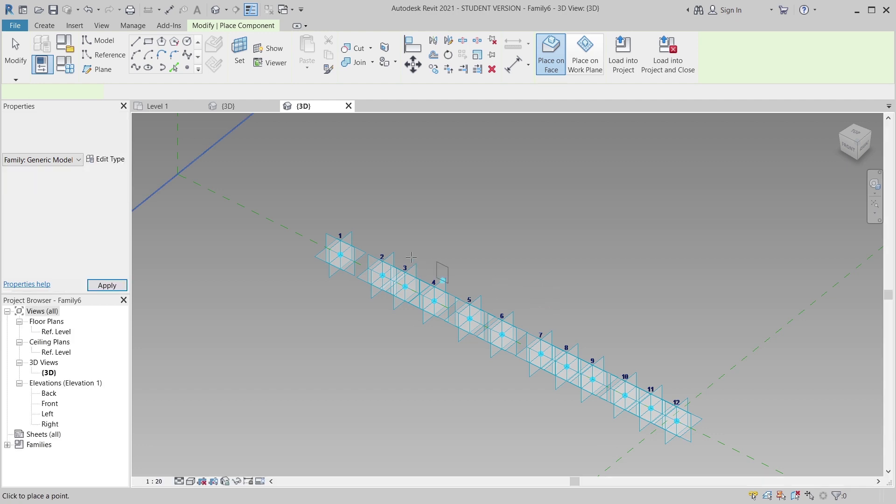
- Preview the placement of the loaded Family5 rectangle on the adaptive points to compare its size with their spacing
scroll(359, 270, "up", 5)
middle_click_drag(356, 276, 350, 208)
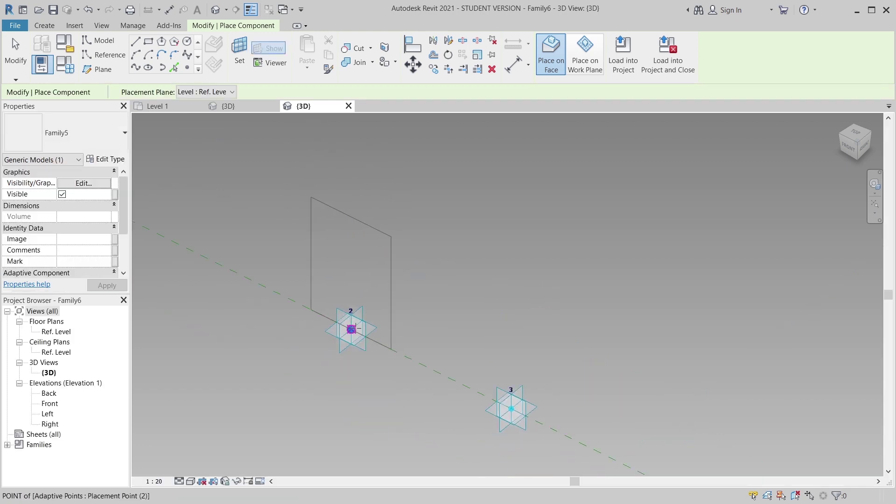
middle_click_drag(396, 313, 413, 412, "shift")
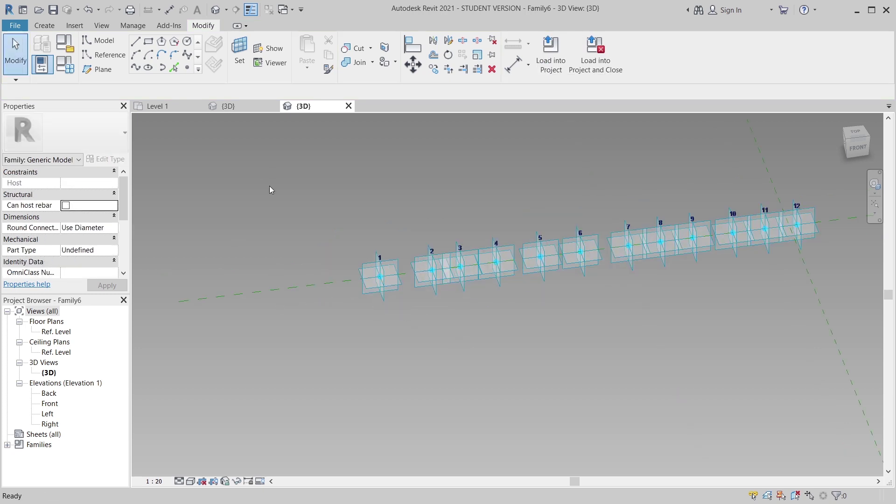
- Place a Family5 rectangle component on adaptive point 1 with its Flip option off, after trying the flipped placement
key("c")
key("m")
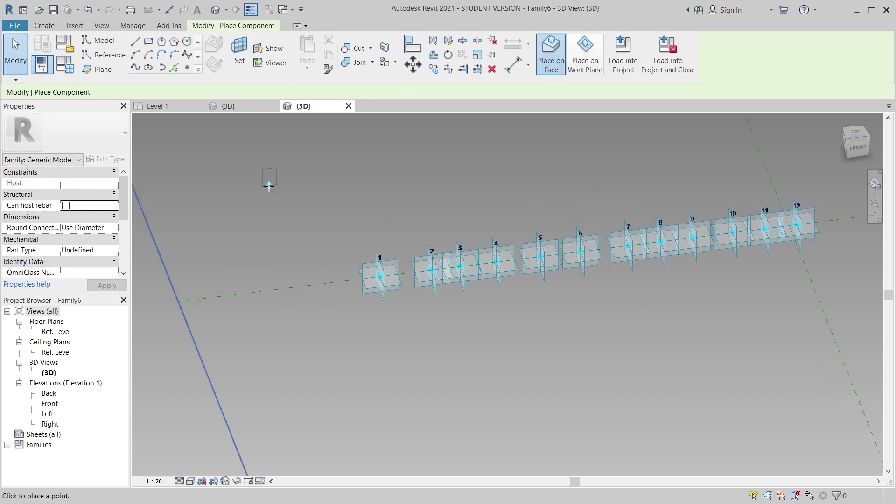
scroll(348, 224, "up", 3)
scroll(84, 234, "down", 2)
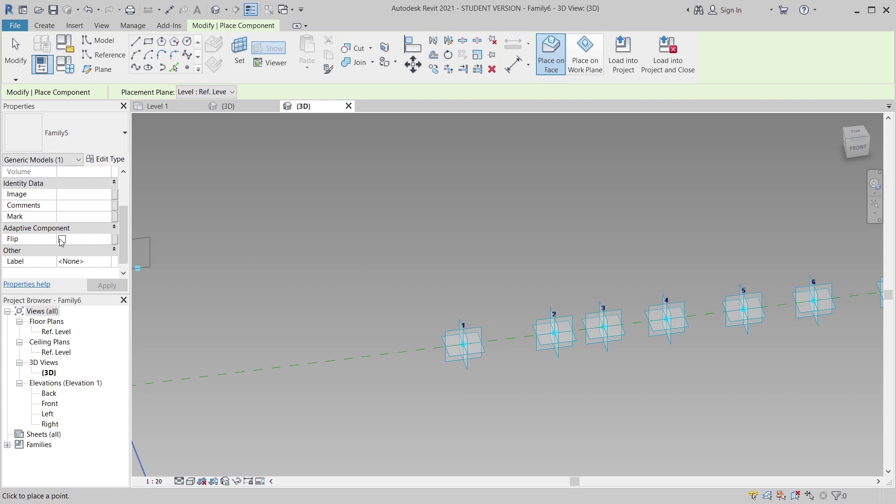
left_click(62, 240)
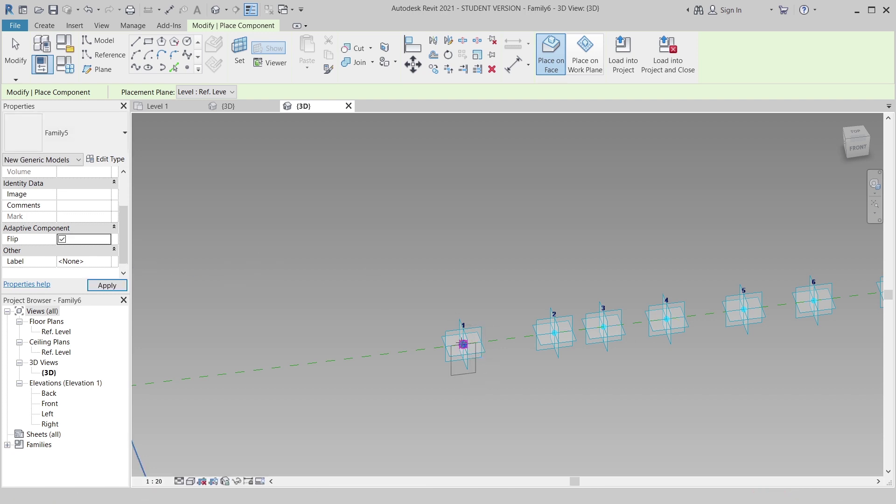
left_click(61, 239)
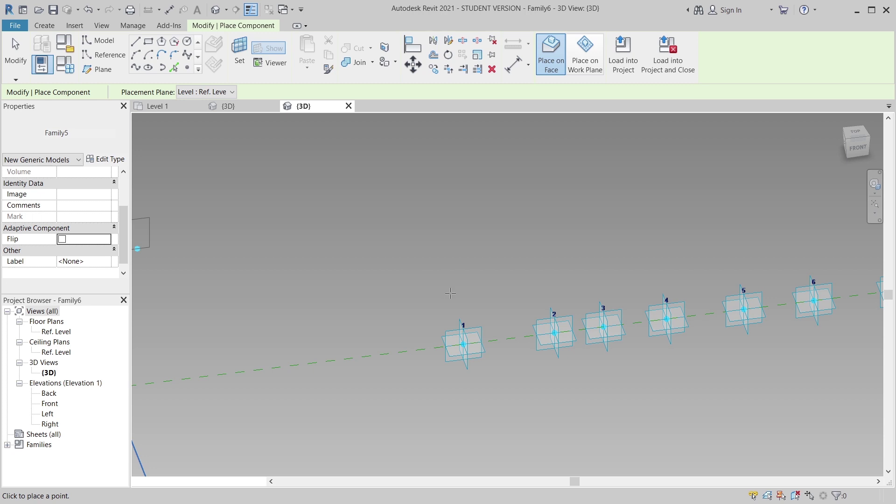
scroll(455, 325, "up", 2)
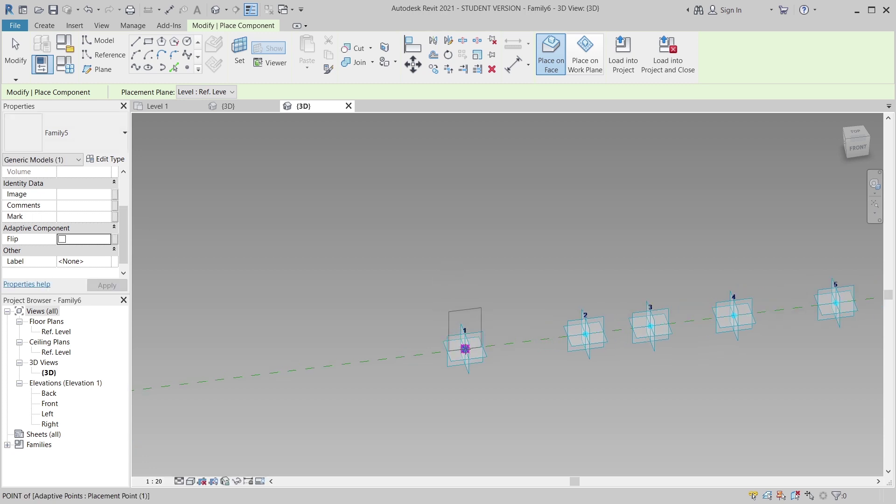
left_click(492, 282)
key("Escape")
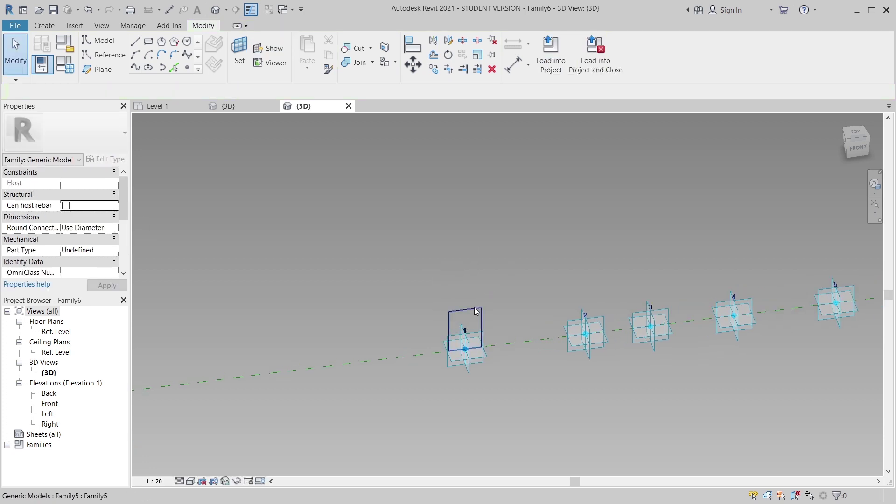
- Try to rotate the placed Family5 rectangle a quarter turn about adaptive point 1 in the top view
left_click(474, 308)
left_click(857, 135)
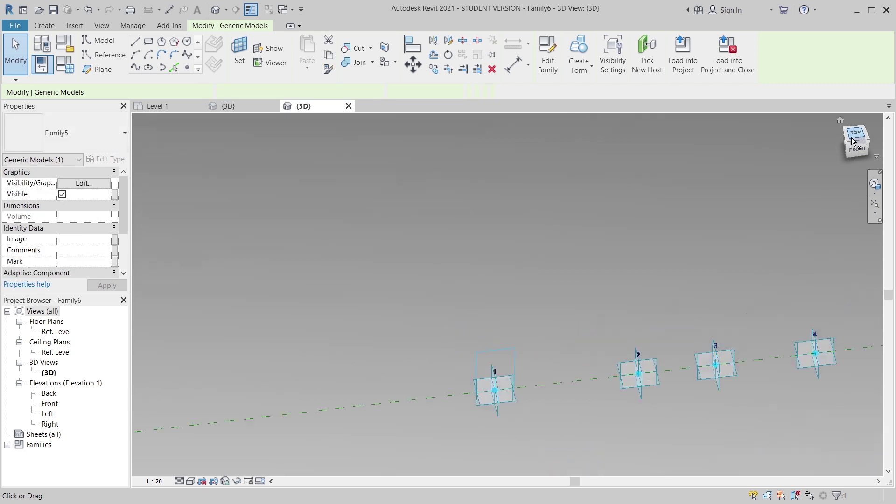
left_click(448, 57)
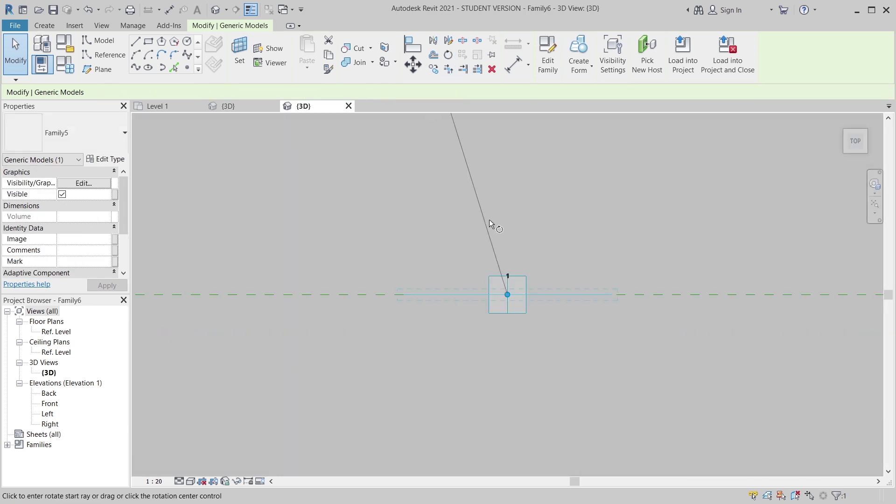
left_click(506, 195)
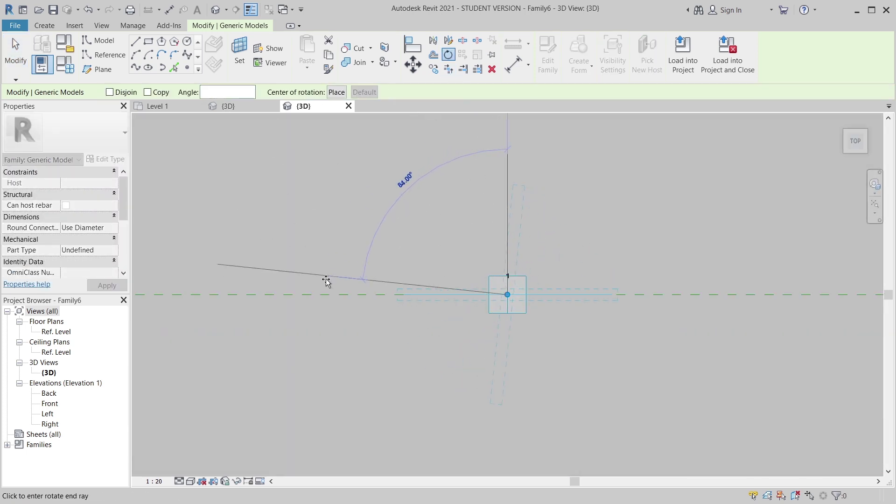
left_click(327, 295)
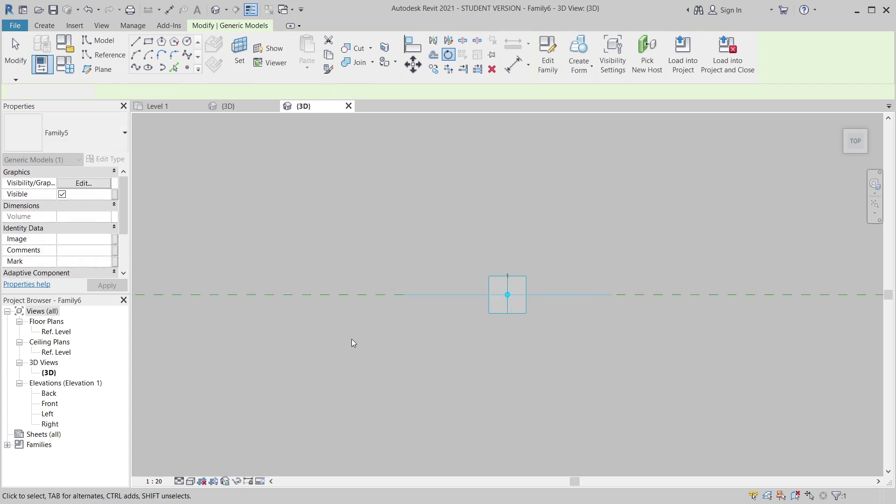
key("Escape")
- Delete adaptive points 2 through 12, keeping only point 1 with its rectangle
middle_click_drag(521, 348, 649, 319, "shift")
scroll(648, 319, "down", 3)
middle_click_drag(542, 325, 77, 401)
scroll(477, 339, "down", 3)
middle_click_drag(450, 381, 400, 400)
scroll(401, 400, "down", 2)
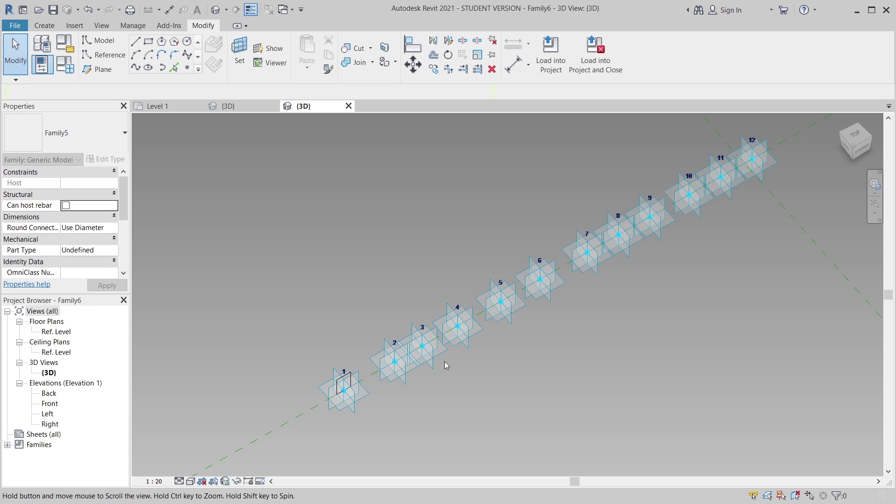
left_click_drag(312, 134, 789, 411)
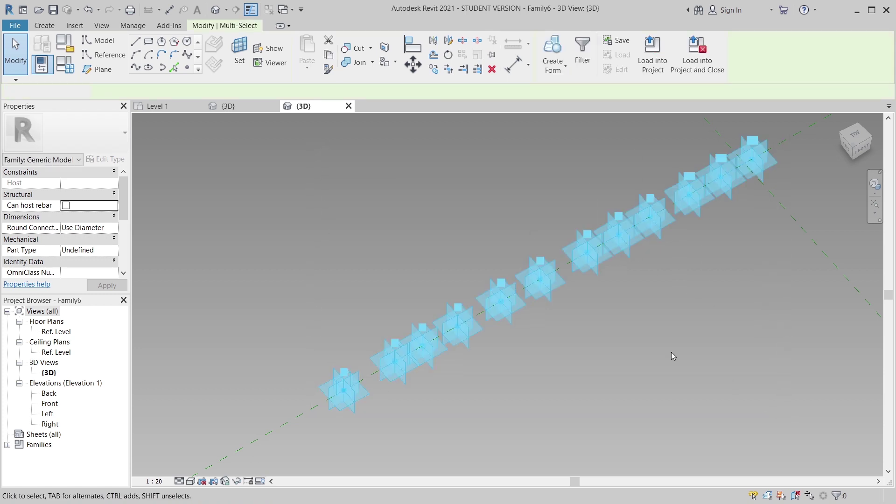
key("Escape")
left_click_drag(342, 123, 793, 363)
key("Delete")
- Copy adaptive point 1 and its rectangle ten times in a row perpendicular to the reference plane line, with Constrain and Multiple on
middle_click_drag(628, 284, 544, 314)
scroll(421, 263, "up", 2)
left_click_drag(243, 190, 306, 239)
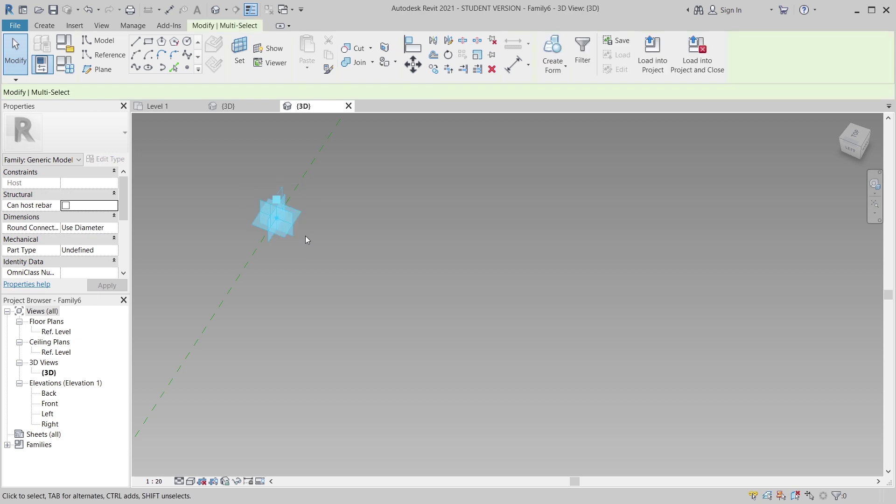
left_click(854, 135)
key("m")
key("v")
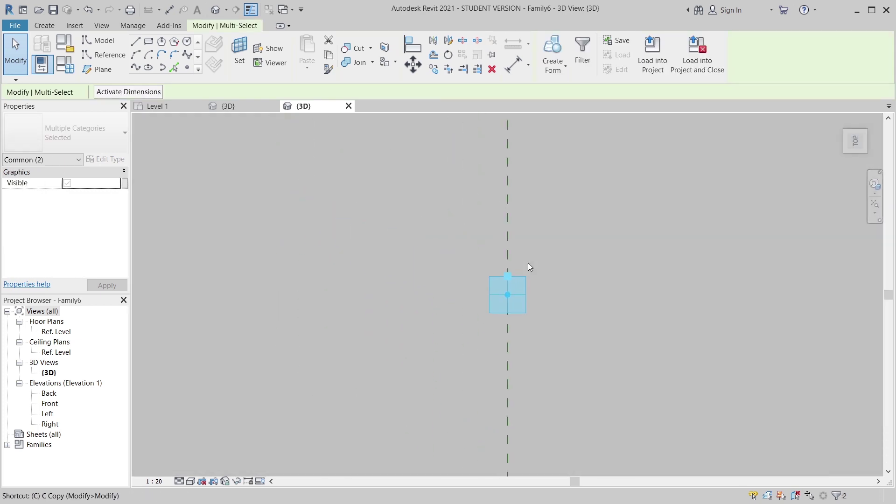
middle_click_drag(528, 266, 439, 295)
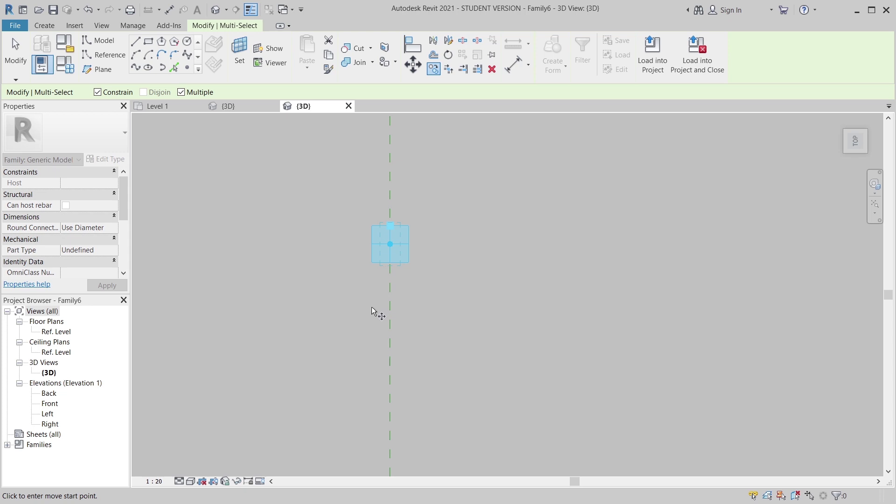
left_click(394, 300)
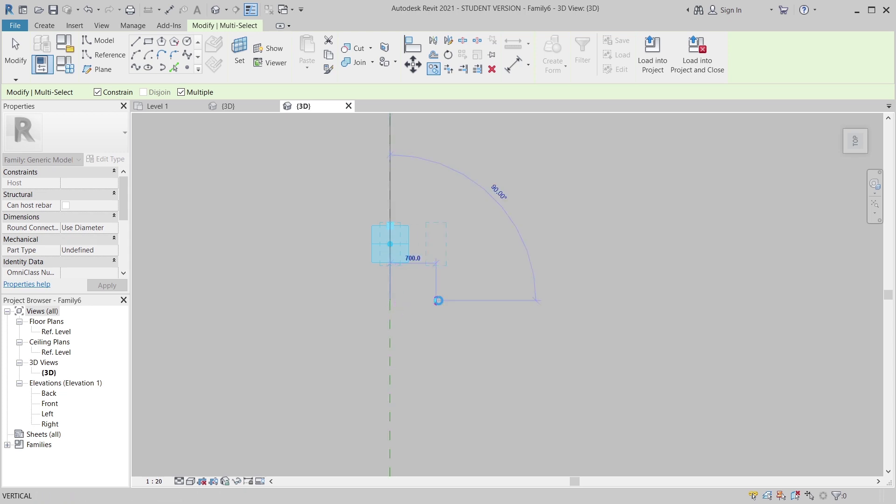
left_click(437, 300)
left_click(495, 301)
left_click(548, 301)
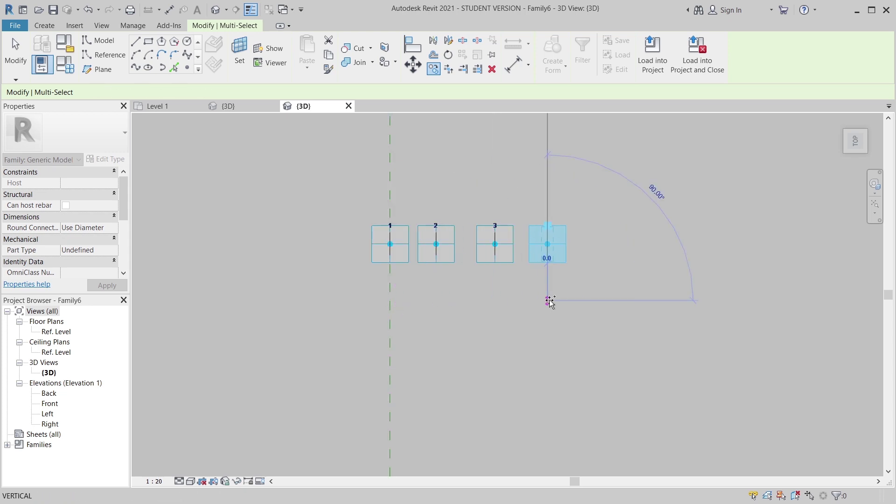
left_click(595, 301)
left_click(642, 298)
left_click(705, 298)
left_click(782, 298)
middle_click_drag(714, 301, 618, 304)
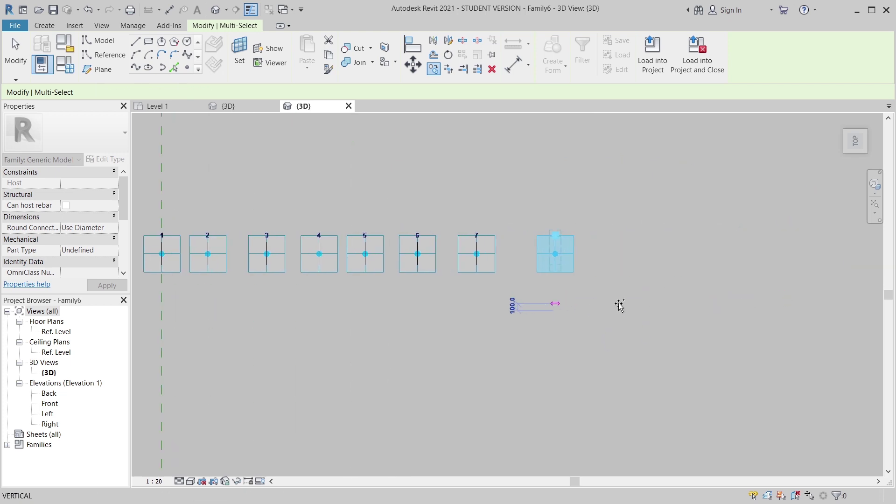
left_click(618, 304)
left_click(666, 301)
left_click(703, 299)
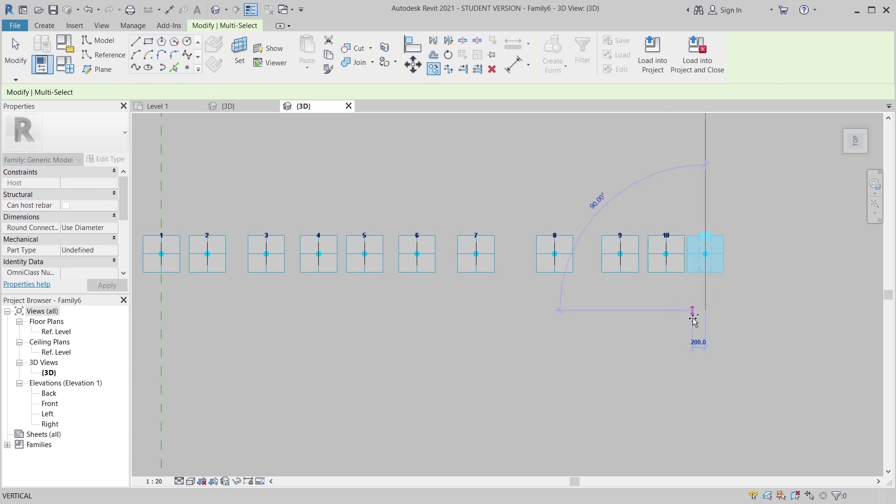
left_click(692, 318)
key("Escape")
scroll(694, 322, "down", 1)
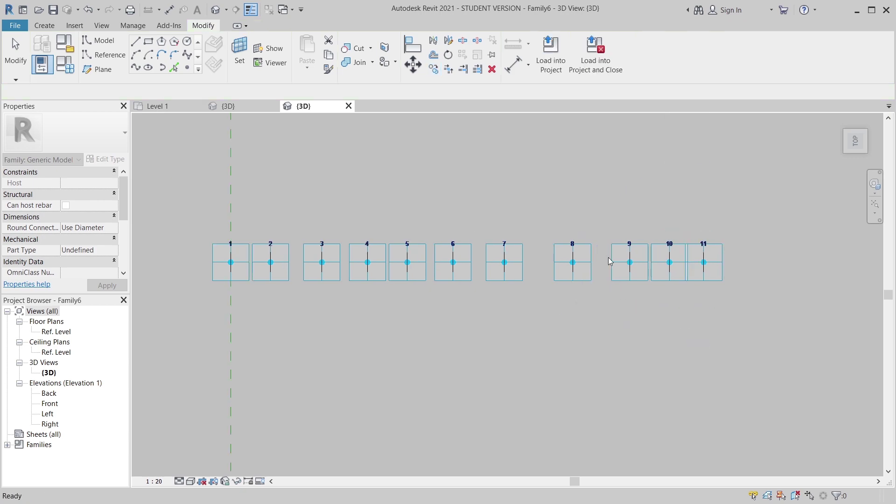
- Create a solid form from all eleven Family5 rectangles along the row of adaptive points
middle_click_drag(550, 351, 530, 283, "shift")
middle_click_drag(427, 350, 430, 362)
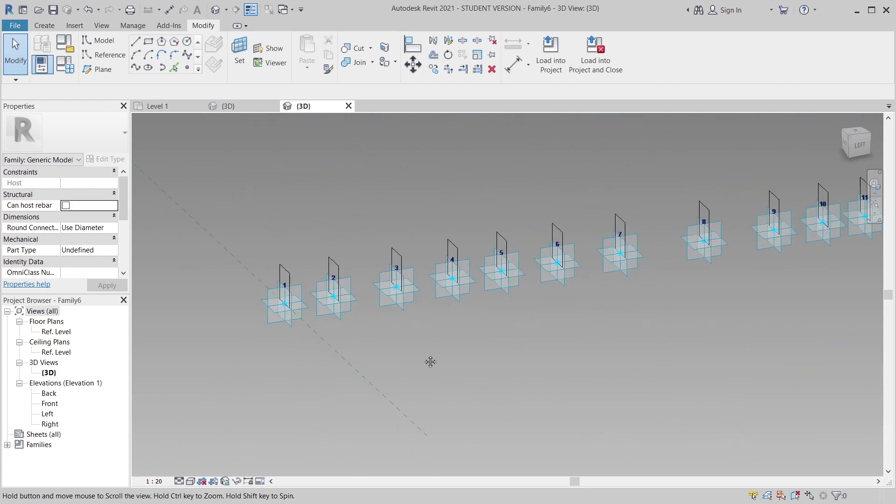
middle_click_drag(486, 325, 349, 297)
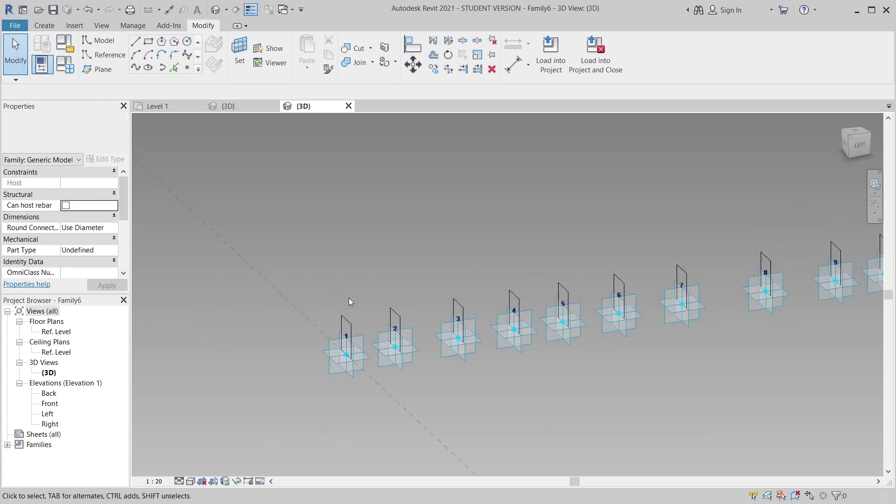
left_click(384, 303)
left_click(396, 307, "ctrl")
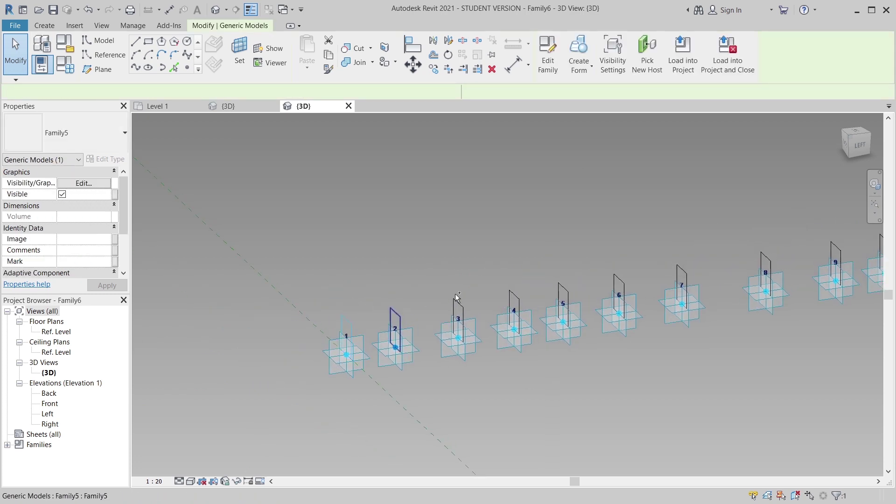
left_click(522, 293, "ctrl")
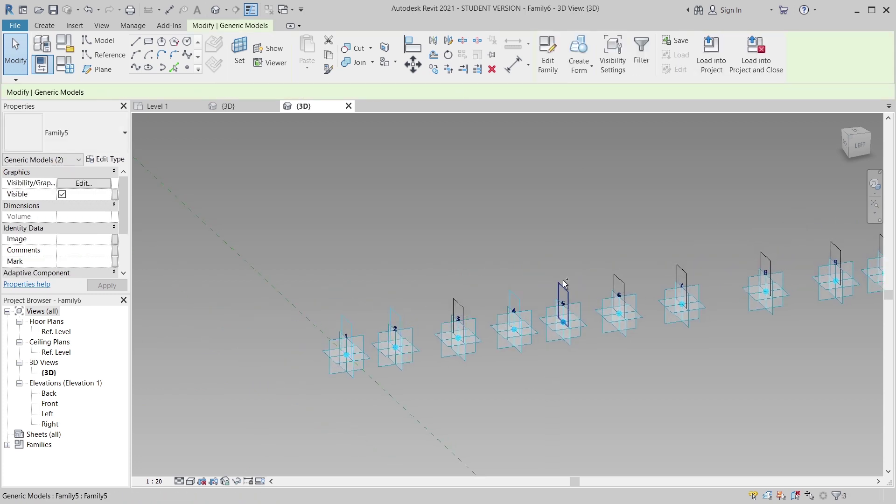
middle_click_drag(708, 245, 481, 248)
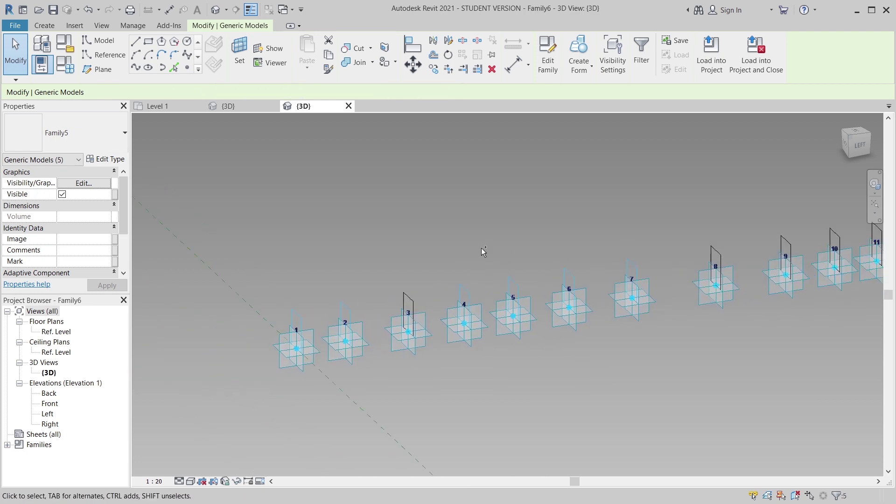
left_click(402, 291, "ctrl")
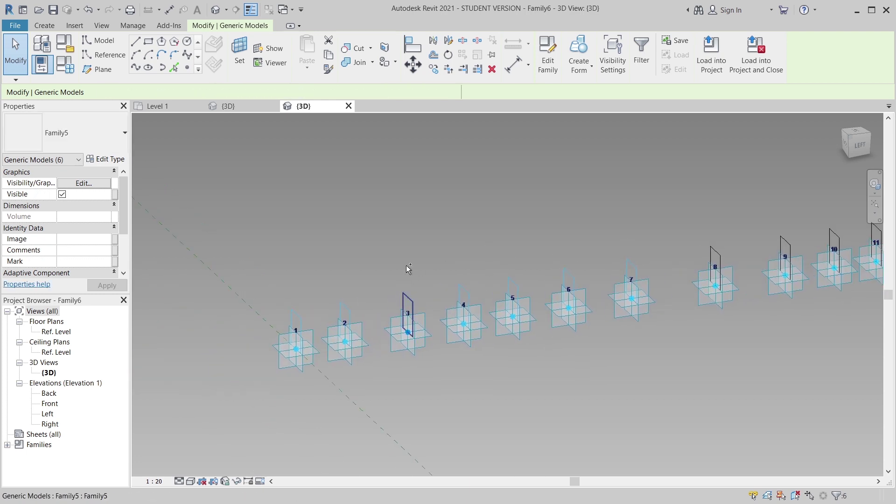
left_click(714, 252, "ctrl")
middle_click_drag(713, 252, 510, 266)
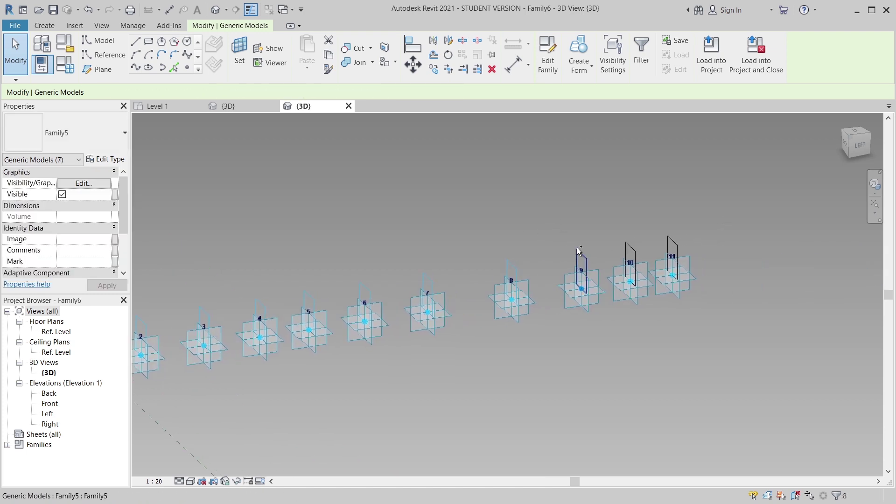
left_click(677, 226, "ctrl")
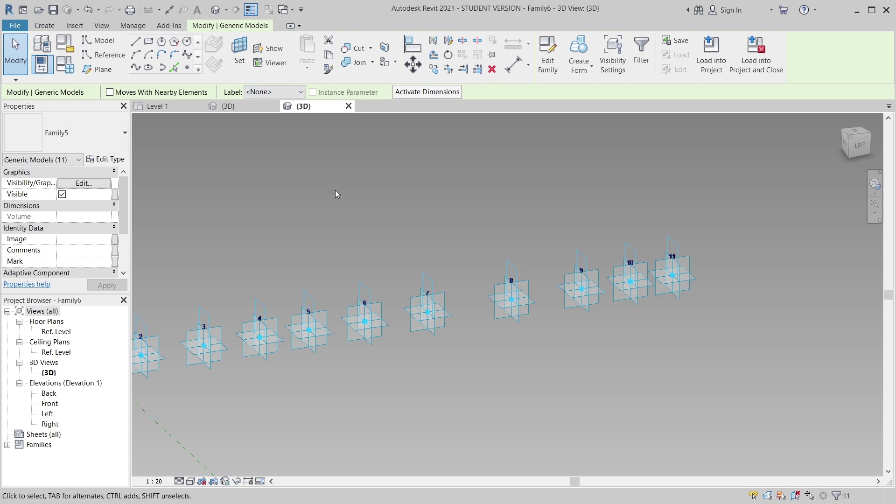
left_click(573, 74)
left_click(573, 86)
- Move adaptive point 6 sideways along its red axis, away from the row, to test how the form bends
scroll(546, 184, "down", 4)
middle_click_drag(636, 287, 598, 336, "shift")
scroll(417, 312, "down", 2)
middle_click_drag(418, 315, 520, 307, "shift")
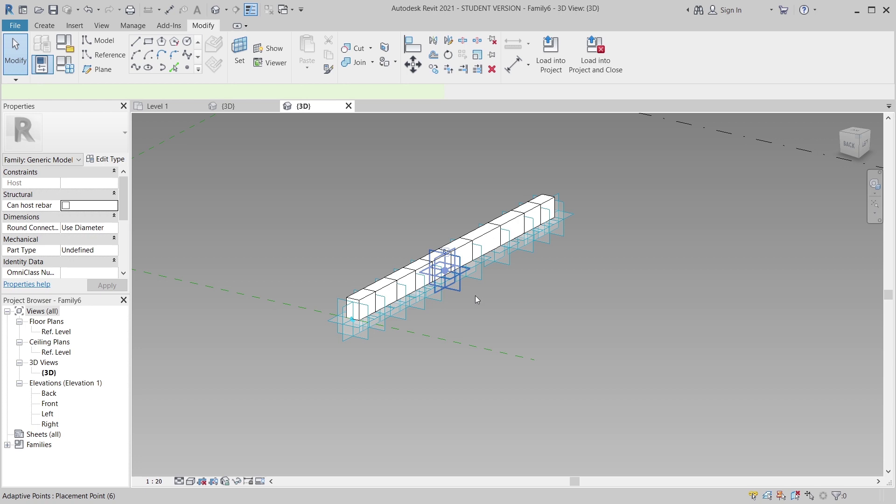
left_click(468, 275)
left_click(430, 264)
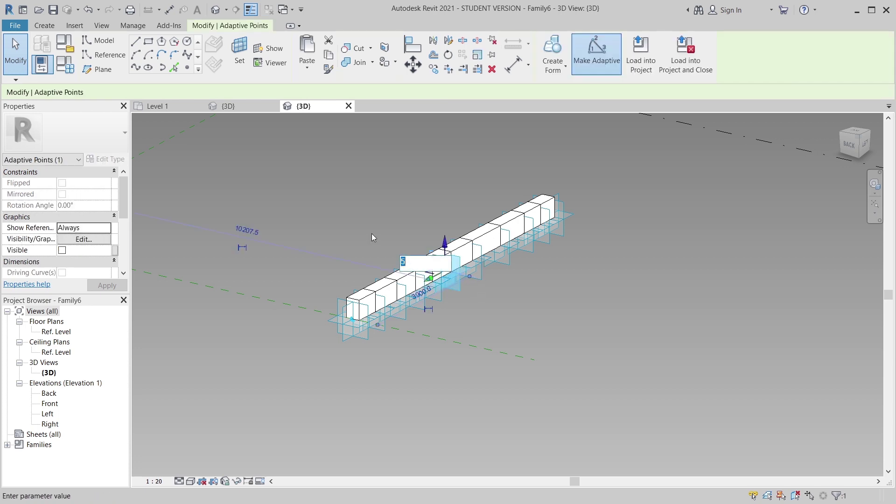
key("Return")
scroll(418, 267, "up", 4)
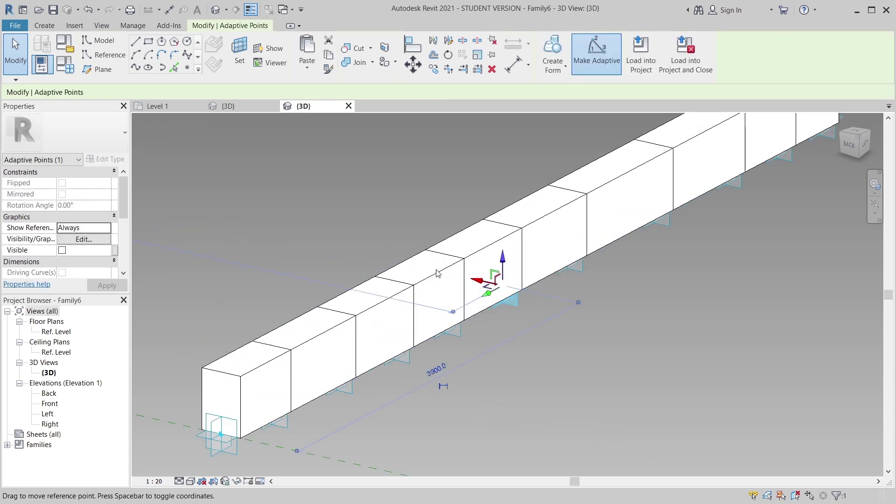
left_click_drag(474, 280, 359, 243)
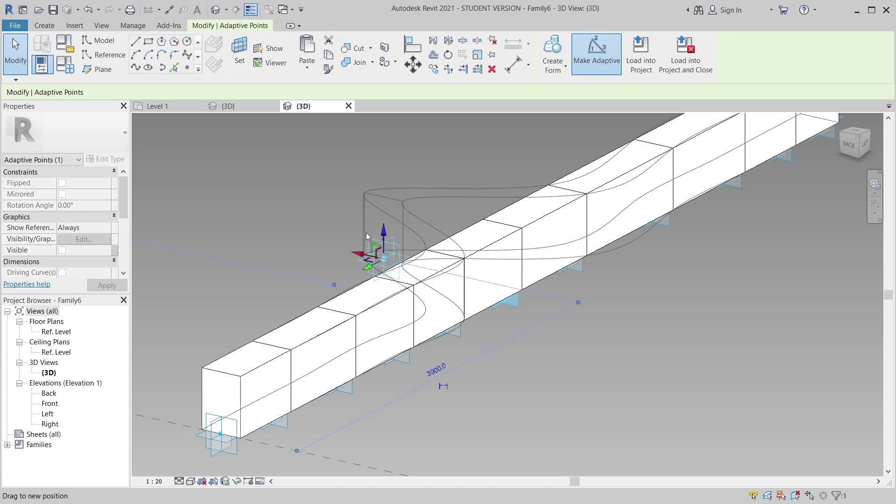
left_click(302, 231)
middle_click_drag(544, 311, 438, 362, "shift")
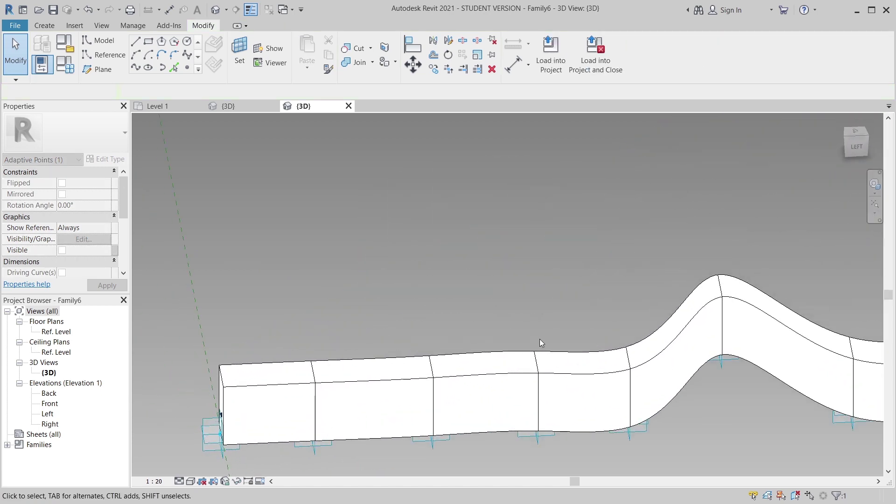
- Inspect the bent form along the row of points and undo the move of adaptive point 6
scroll(539, 338, "down", 1)
middle_click_drag(566, 406, 489, 319)
scroll(489, 320, "down", 2)
scroll(574, 373, "down", 2)
left_click(574, 373)
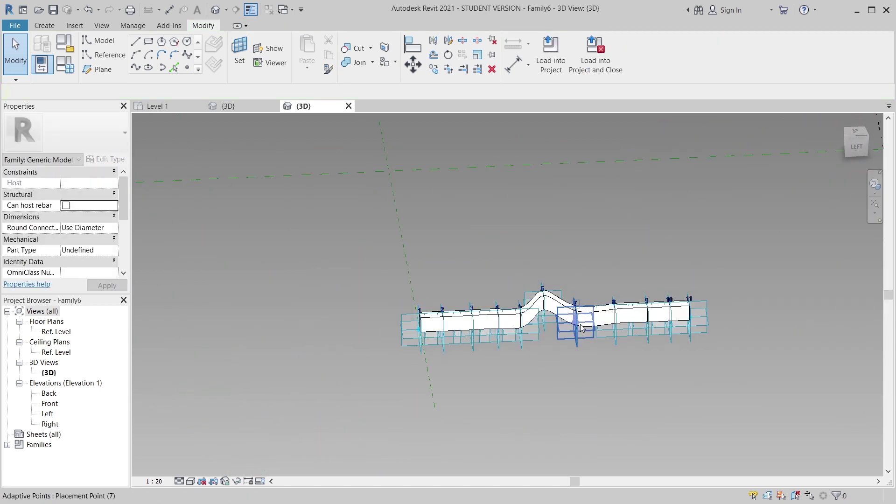
scroll(581, 276, "up", 5)
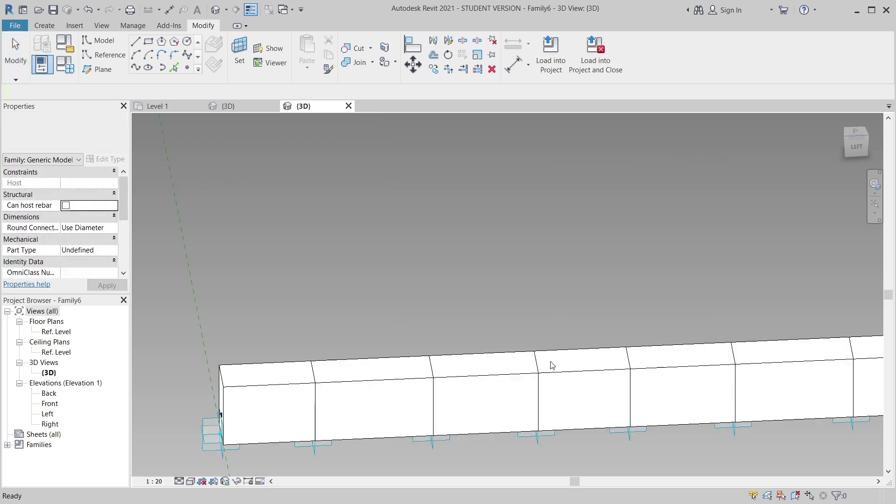
- Open the material setting of the lofted solid form, create a new material and rename it Wood
left_click(563, 358)
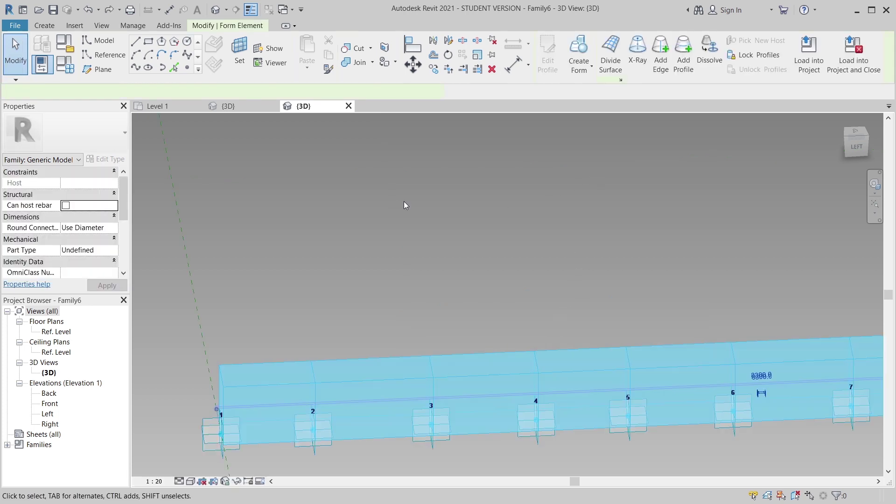
left_click(117, 218)
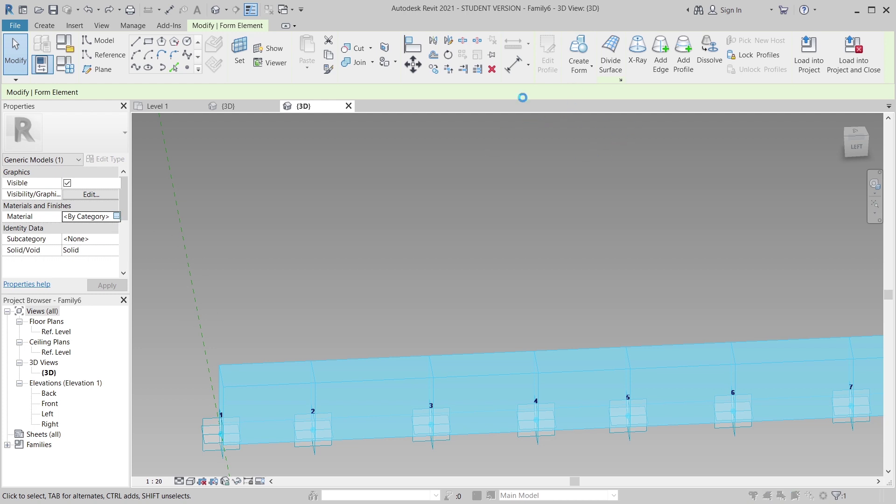
left_click(115, 216)
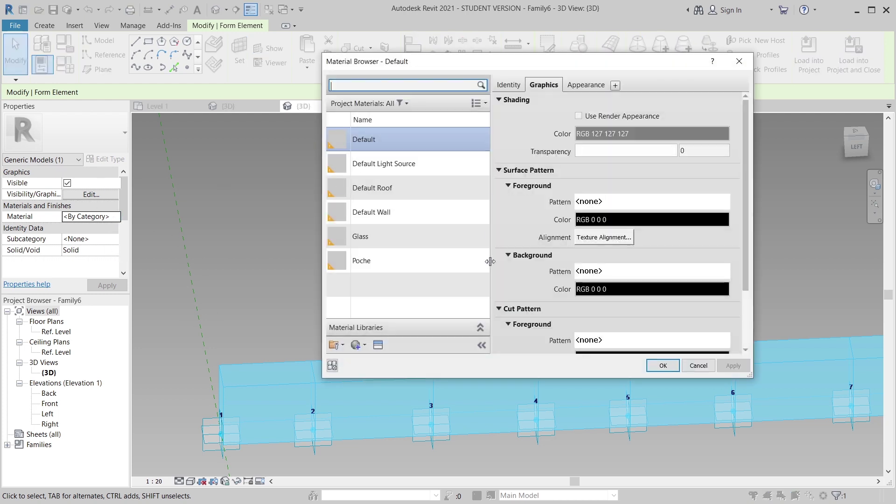
left_click(359, 346)
left_click(372, 359)
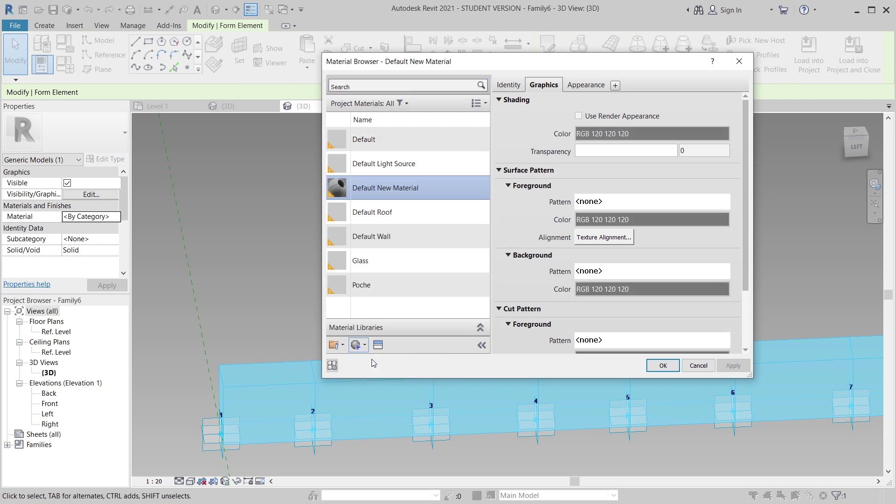
right_click(390, 191)
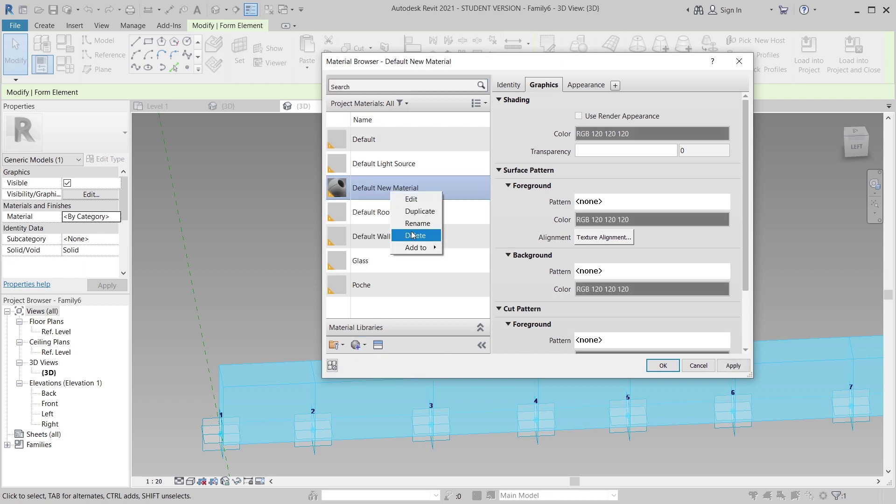
left_click(424, 222)
type("Wood")
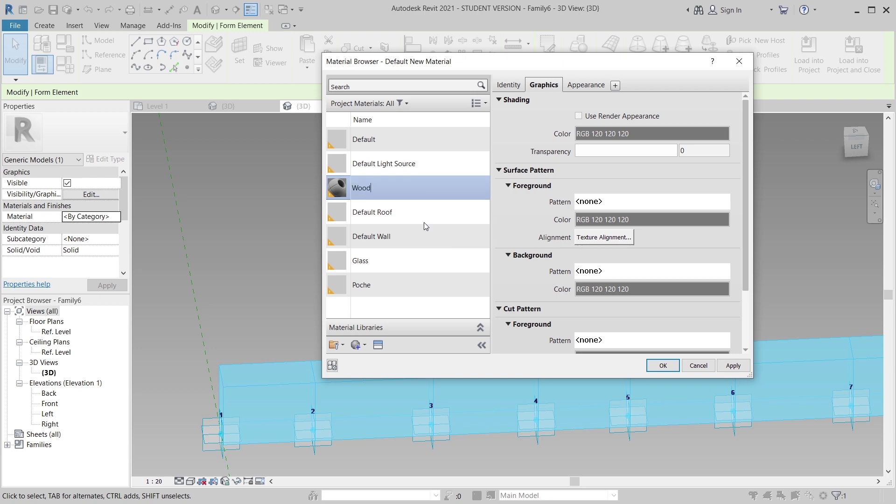
key("Return")
- Give the Wood material the Birch - Natural Medium Gloss appearance from the Appearance Library's Wood category and apply it to the form
left_click(384, 344)
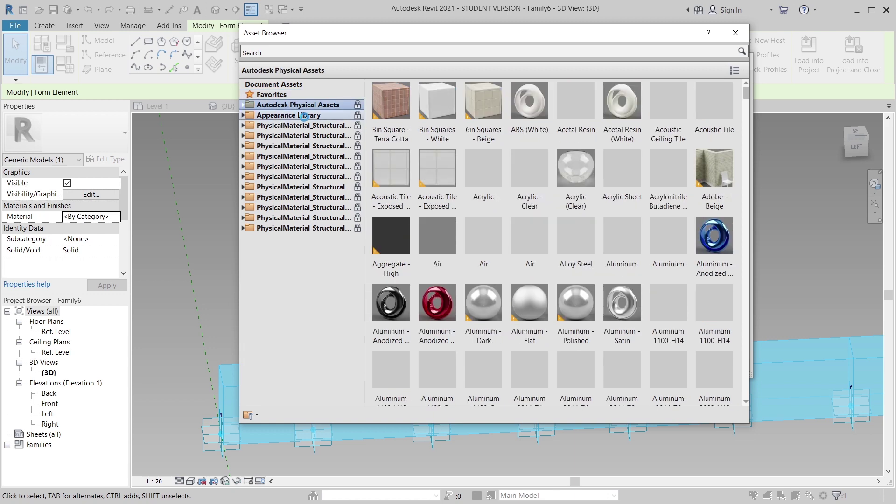
left_click(305, 116)
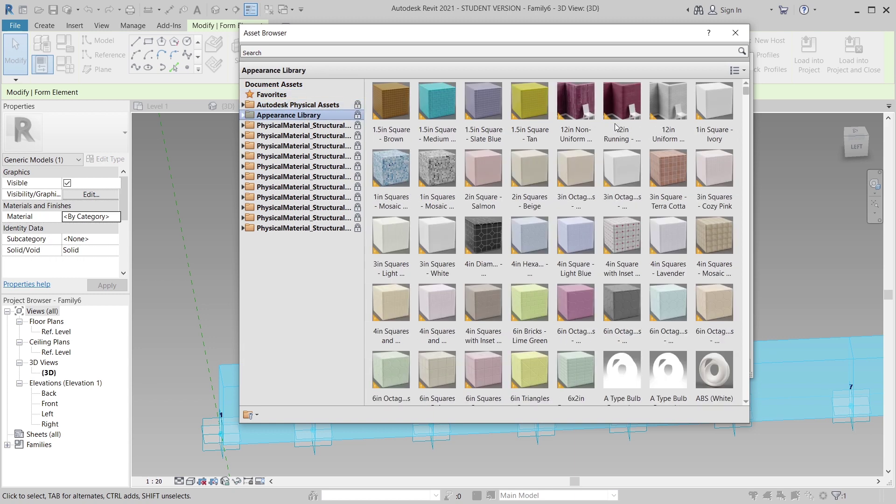
double_click(299, 116)
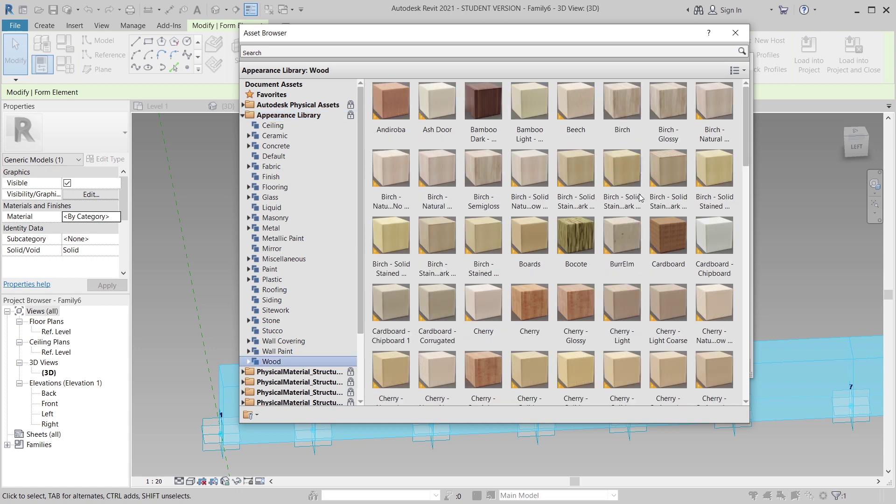
left_click(715, 138)
left_click(735, 32)
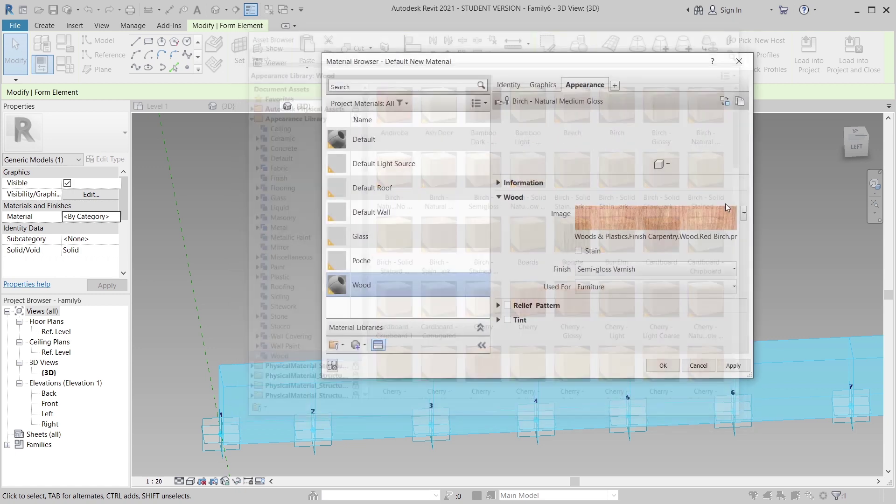
left_click(663, 365)
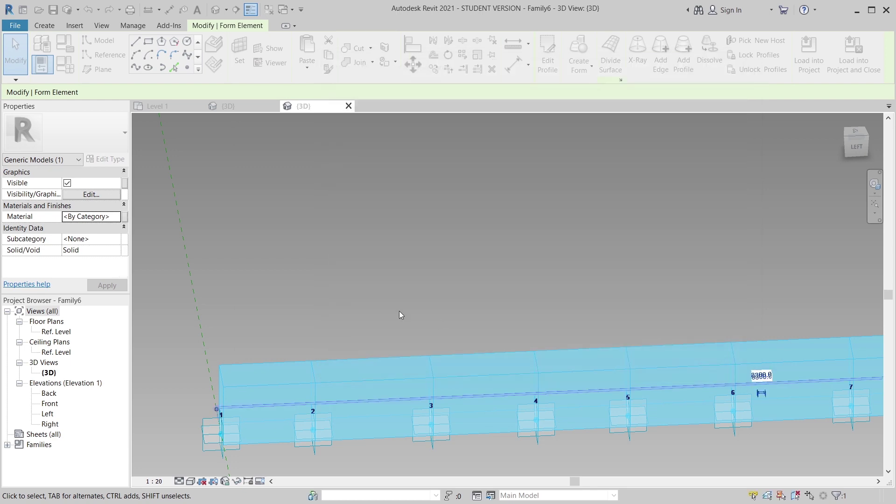
- Load the adaptive family into Project1 and exit component placement without placing an instance
scroll(779, 94, "down", 2)
left_click(808, 54)
left_click(577, 212)
left_click(619, 350)
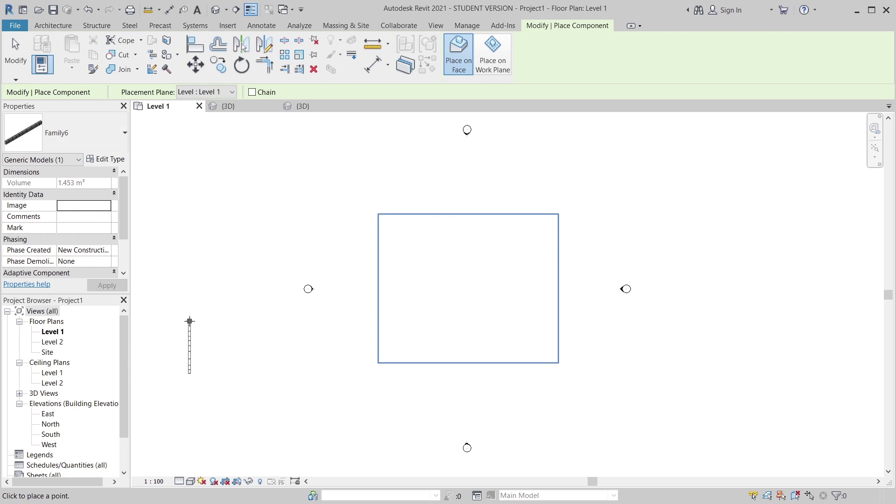
key("Escape")
key("Escape")
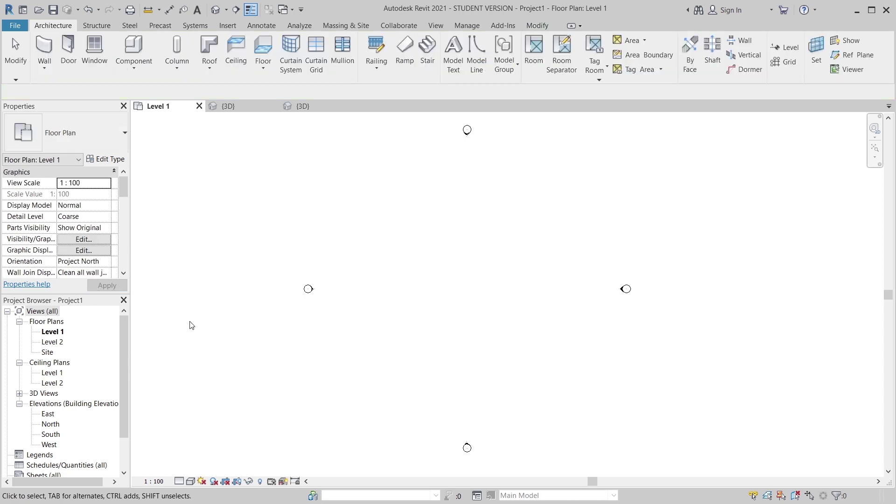
- Draw a horizontal reference plane between the elevation markers on the Level 1 plan and name it 1
scroll(420, 354, "up", 2)
middle_click_drag(440, 362, 445, 312)
key("r")
key("p")
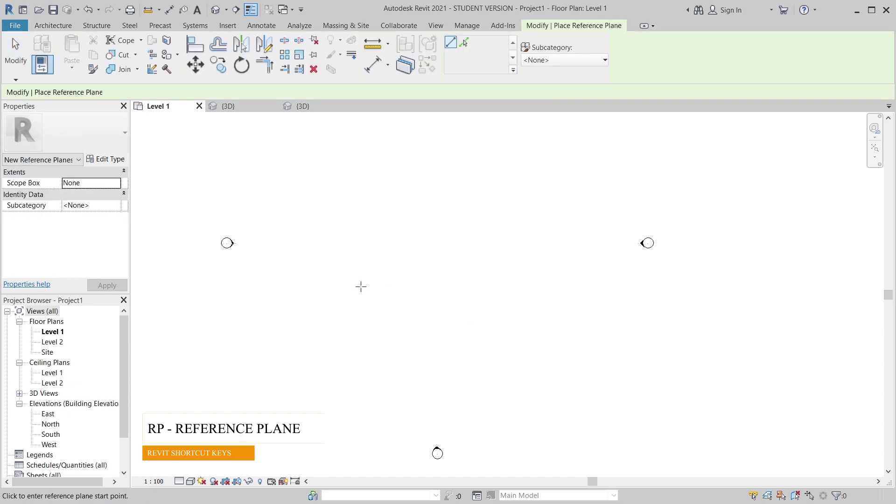
left_click(359, 286)
left_click(500, 286)
left_click(501, 286)
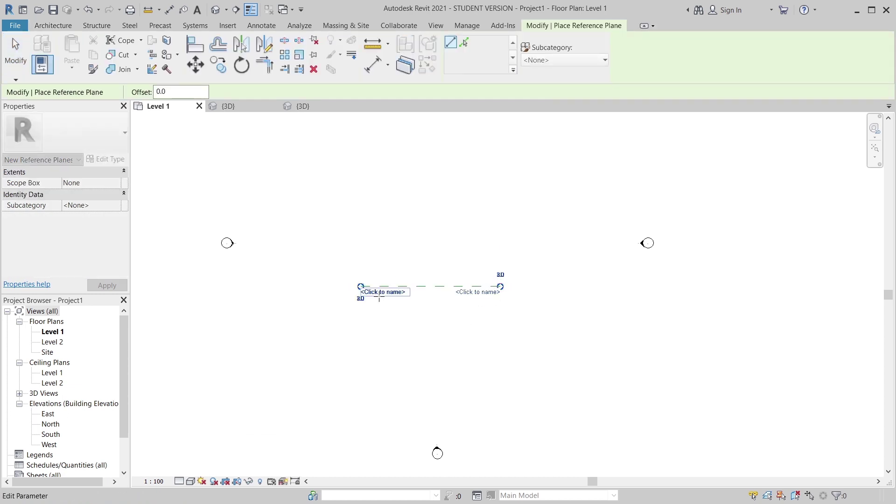
left_click(411, 286)
key("Escape")
key("Escape")
- Array reference plane 1 upward on the plan as a linear, grouped array of 5
left_click(439, 282)
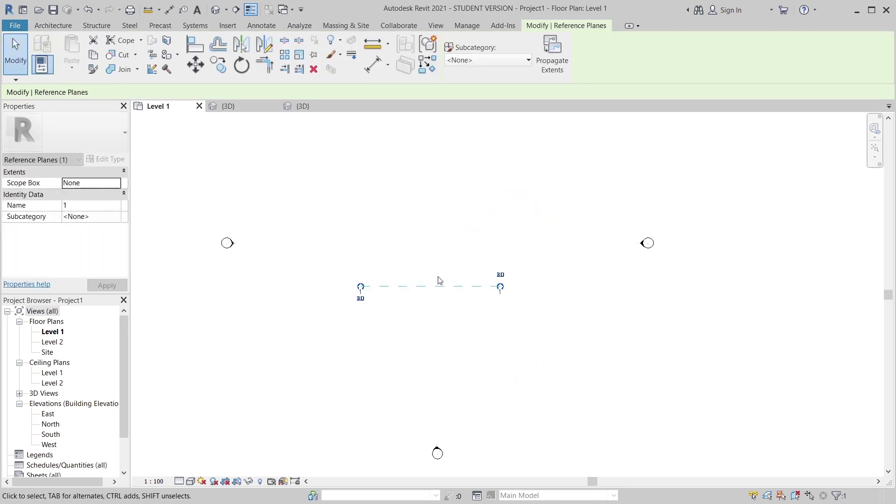
key("a")
key("r")
scroll(438, 276, "up", 1)
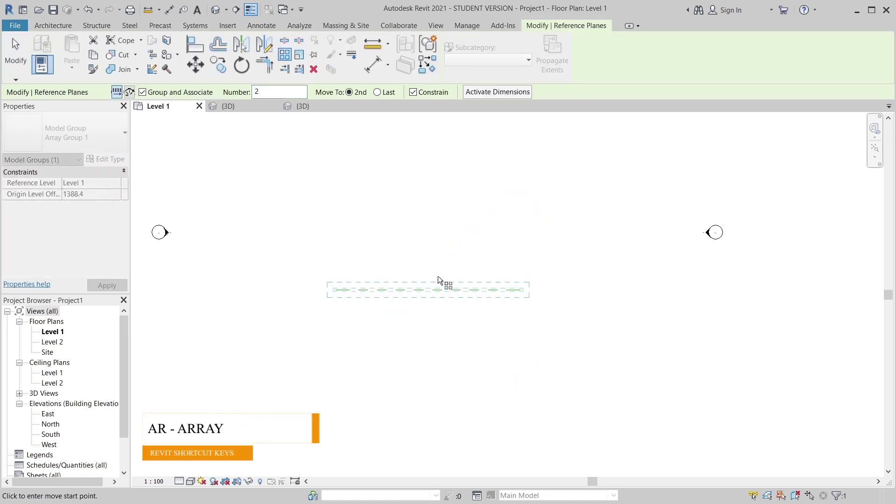
left_click(419, 289)
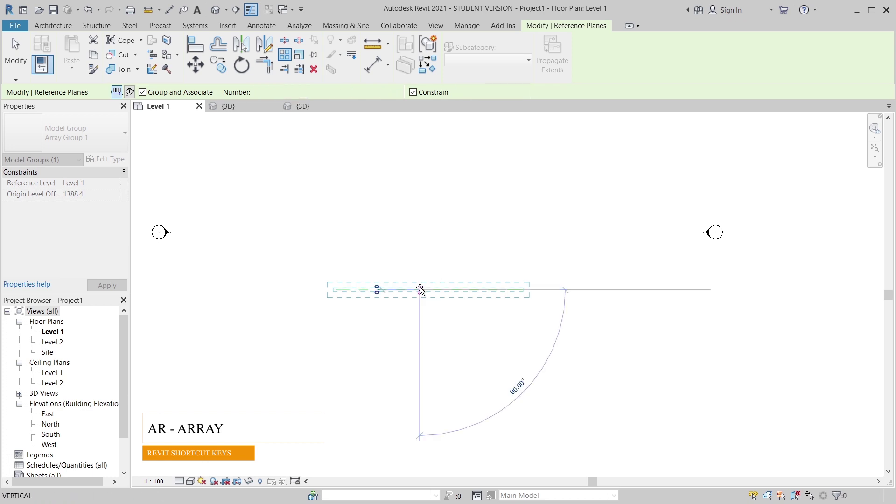
left_click(417, 255)
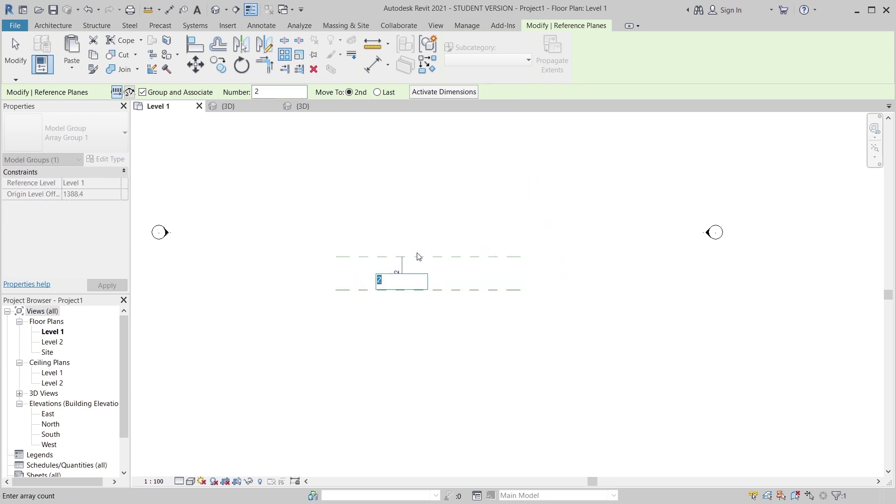
type("5")
key("Return")
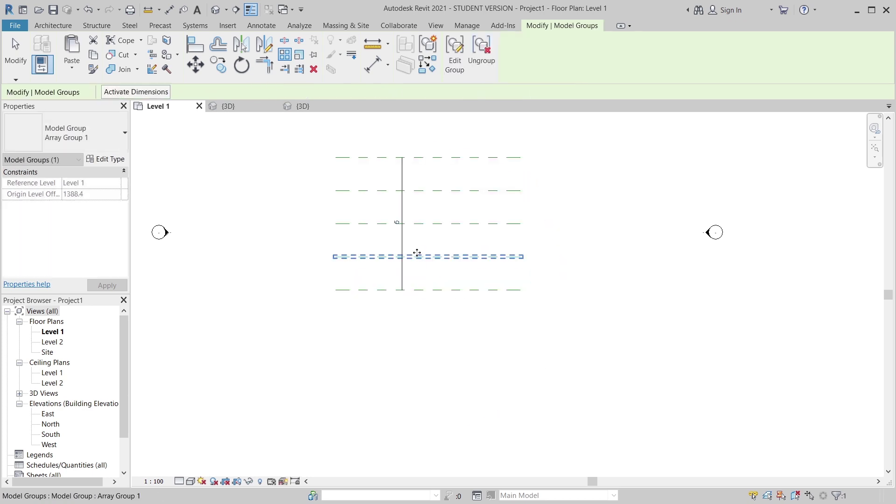
key("Escape")
scroll(422, 266, "down", 2)
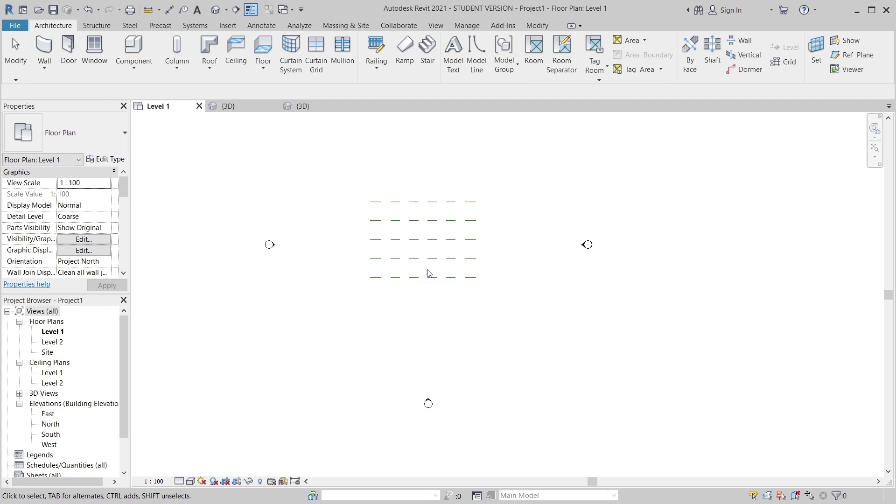
- Open the South elevation and start an in-place mass named Mass 1
double_click(51, 434)
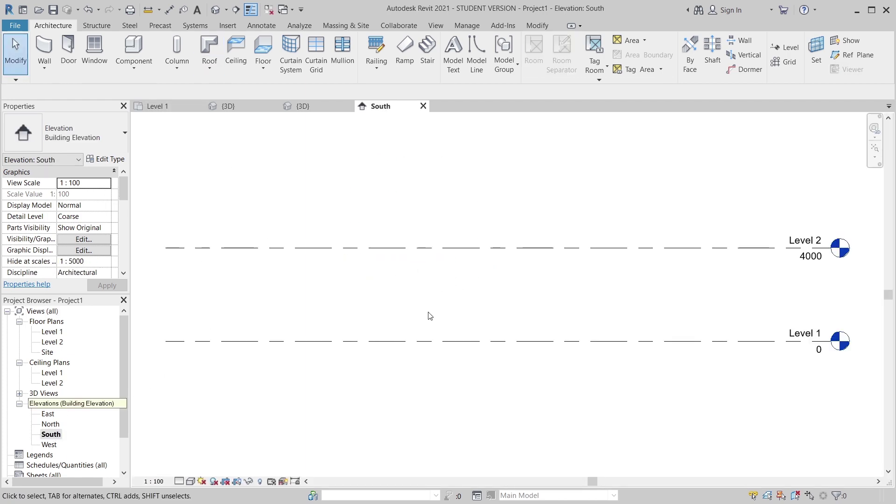
mouse_move(594, 296)
middle_mouse_down()
mouse_move(545, 258)
mouse_move(585, 294)
middle_mouse_up()
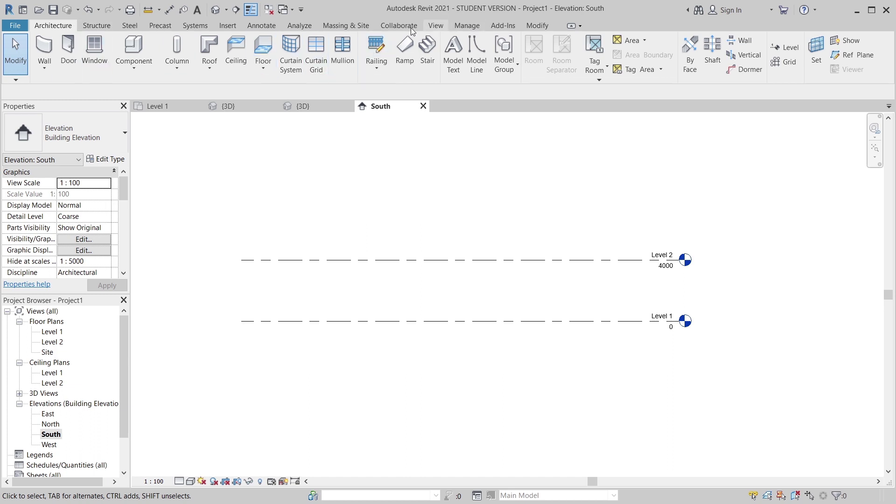
scroll(167, 62, "down", 8)
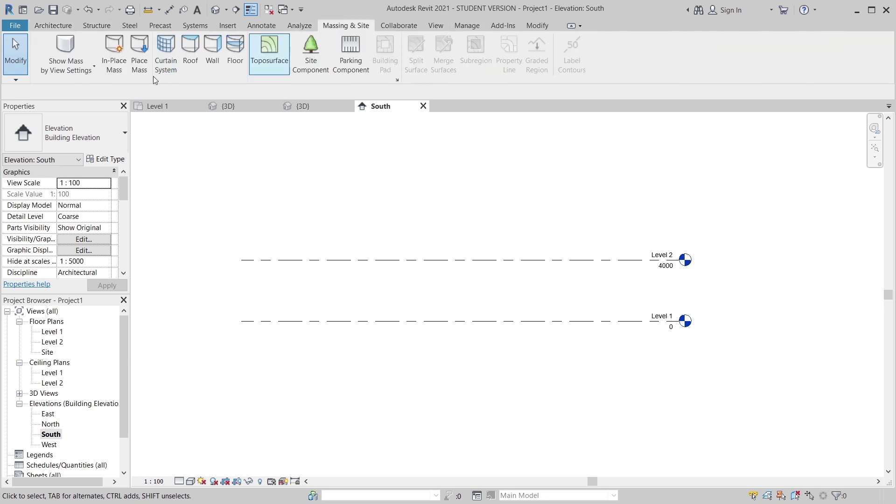
left_click(120, 53)
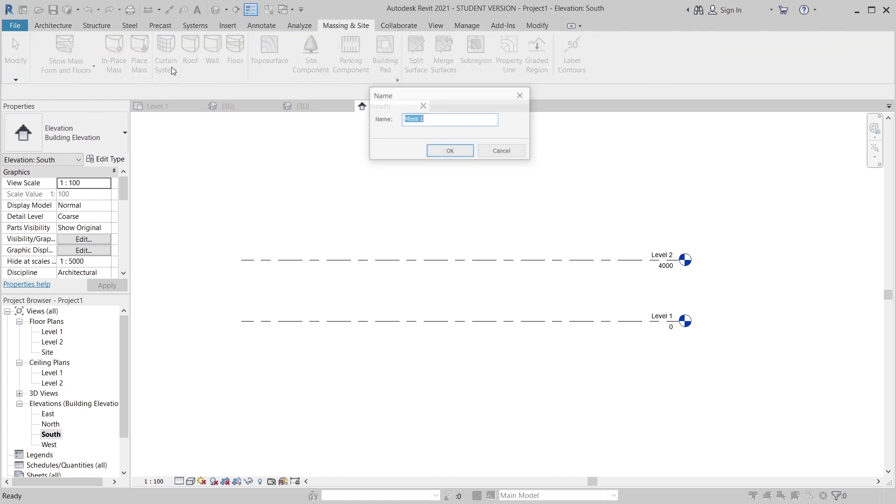
left_click(450, 151)
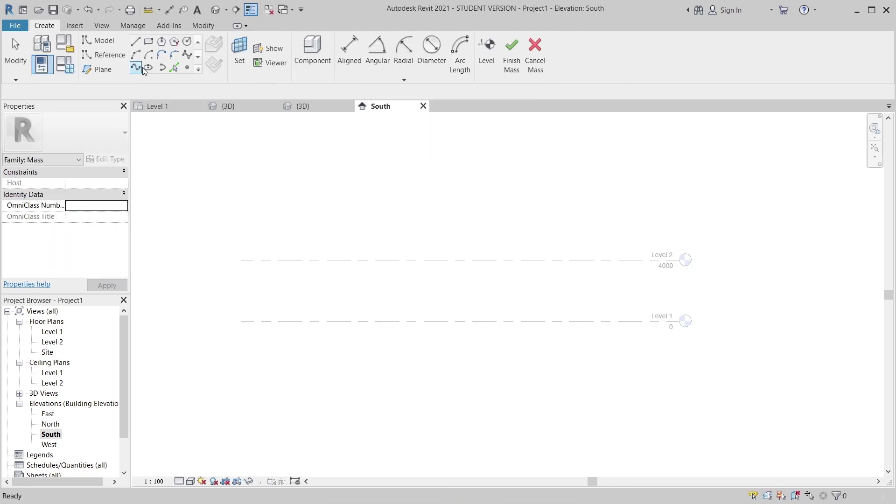
- Start a spline model line in the mass and set its work plane to Reference Plane : 1
left_click(187, 56)
left_click(325, 185)
left_click(363, 186)
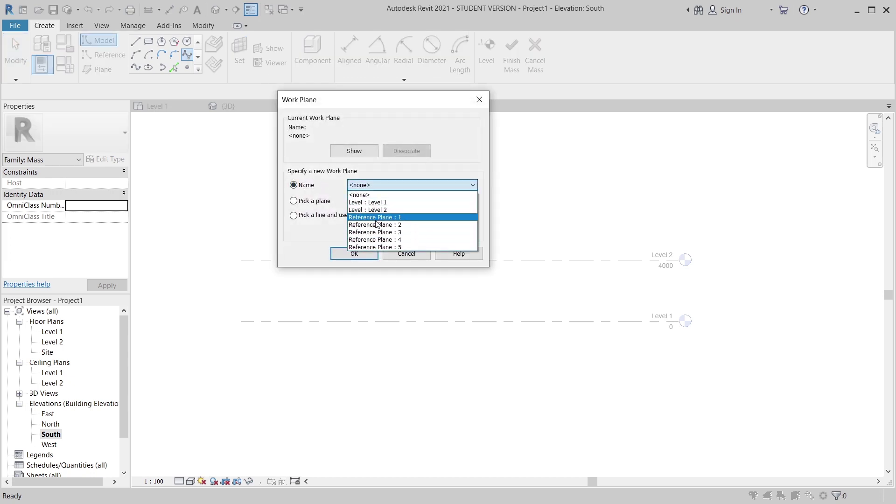
left_click(375, 220)
left_click(363, 253)
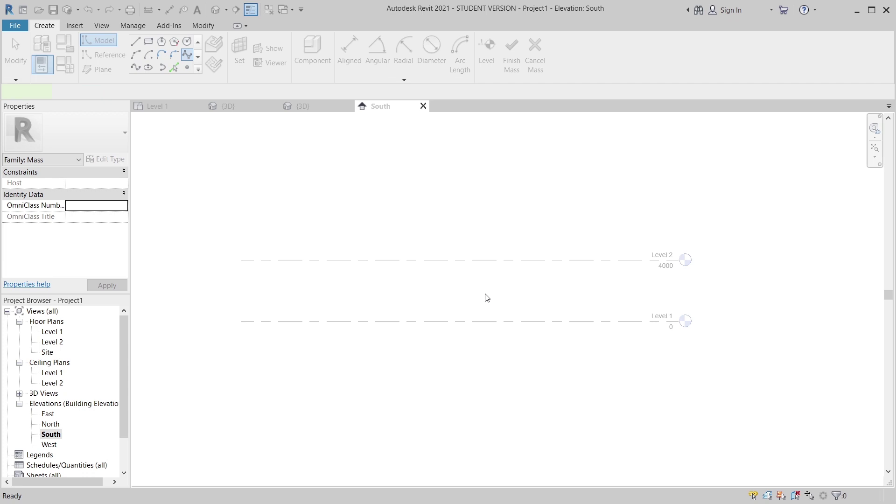
- Draw an open spline rising vertically from Level 1 to Level 2, arching over to the left and ending in a shallow wave above Level 2
left_click(526, 322)
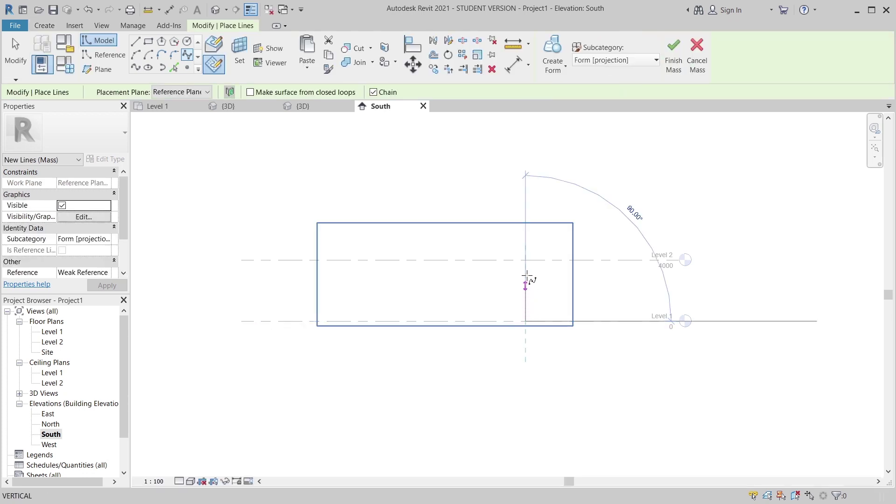
left_click(525, 260)
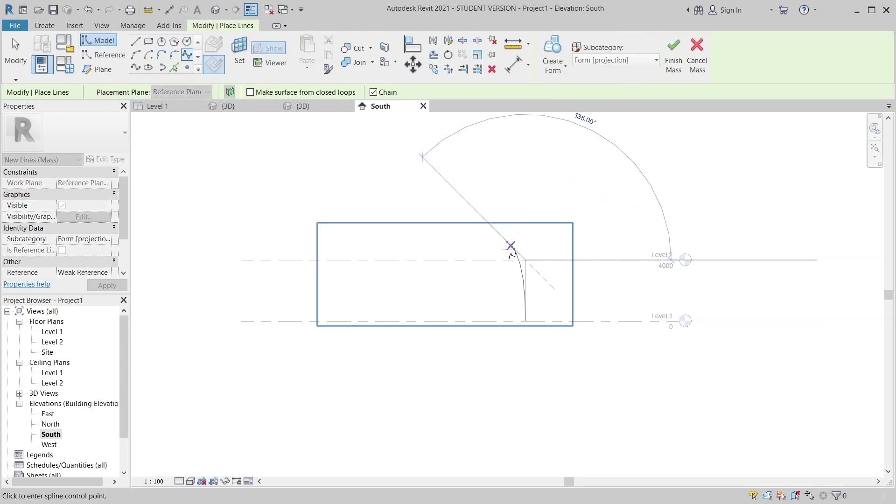
left_click(481, 238)
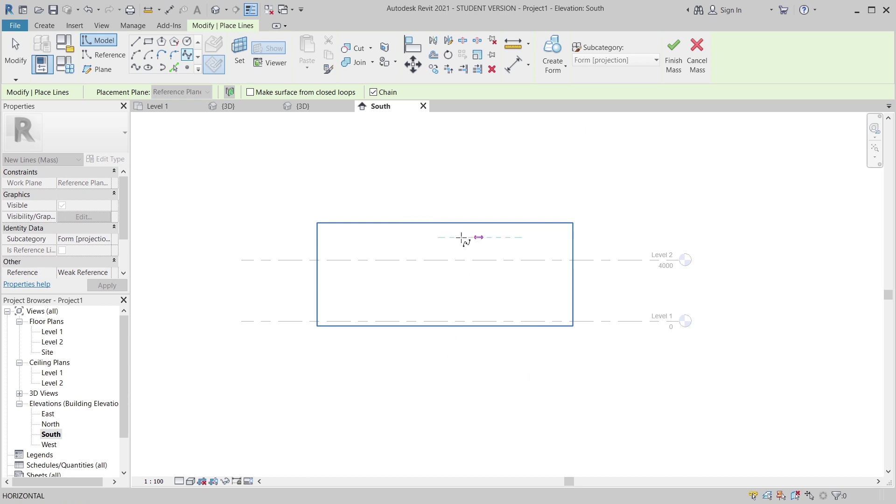
left_click(450, 242)
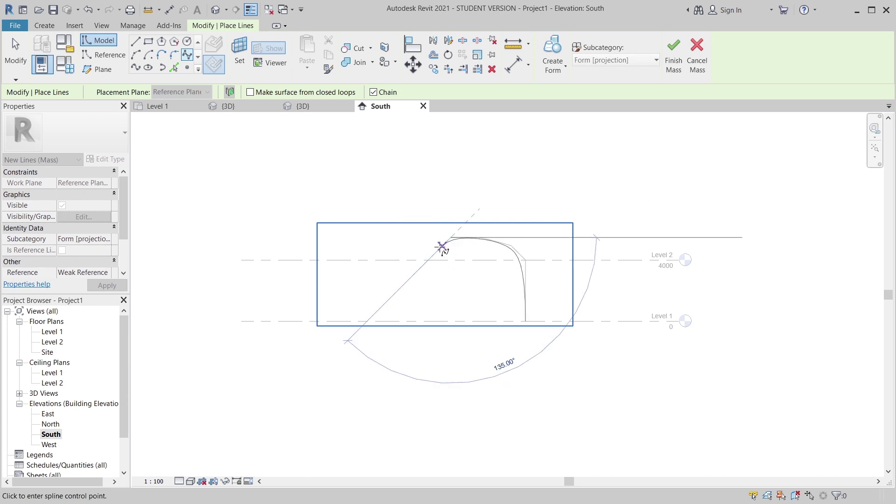
left_click(436, 252)
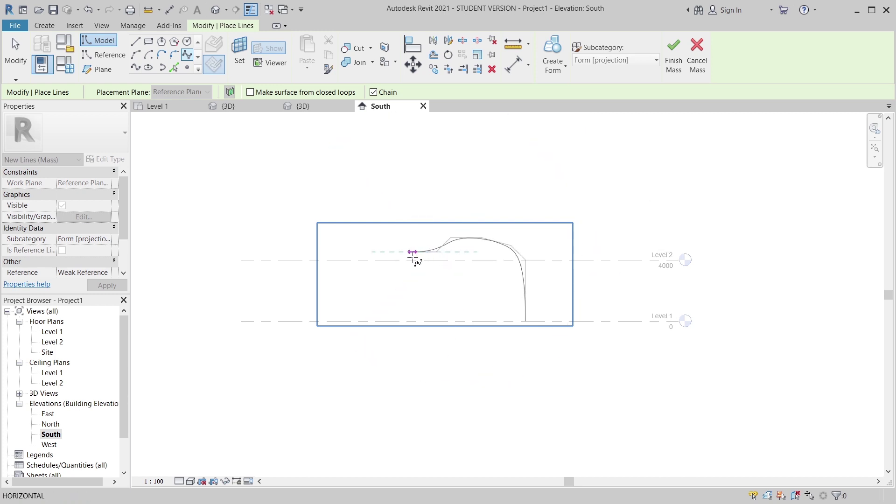
left_click(392, 250)
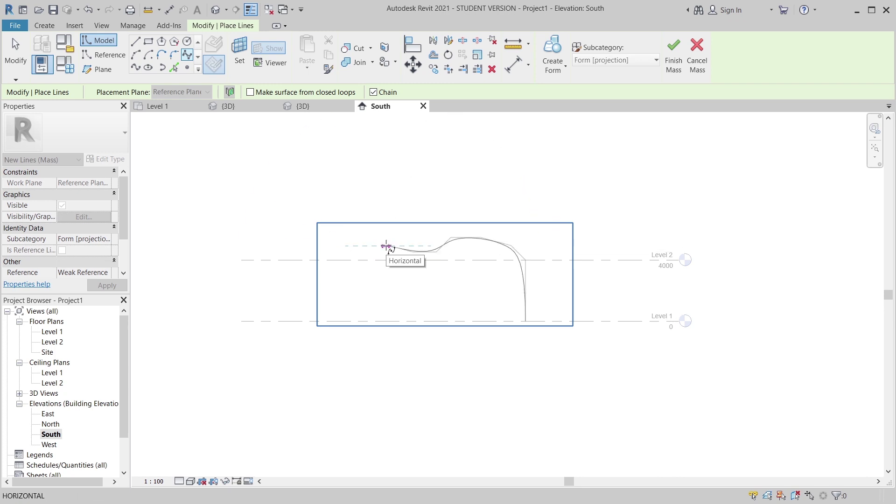
left_click(384, 247)
key("Escape")
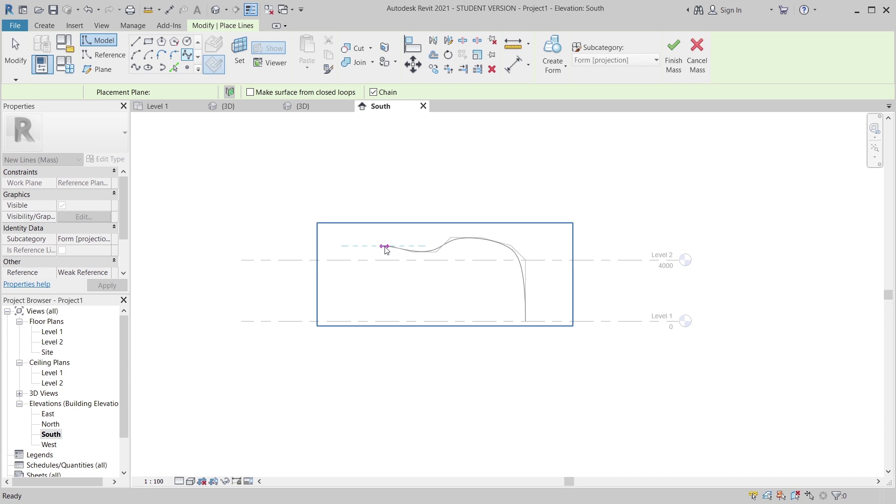
- Try to reshape the spline's wave and arch by moving its control points, and undo the changes
key("Escape")
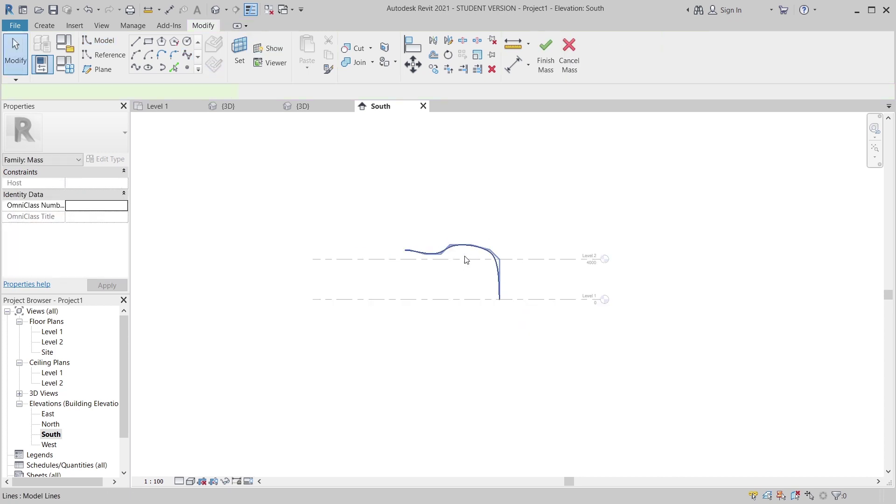
left_click(466, 255)
scroll(467, 260, "up", 3)
left_click(426, 224)
left_click_drag(426, 223, 405, 249)
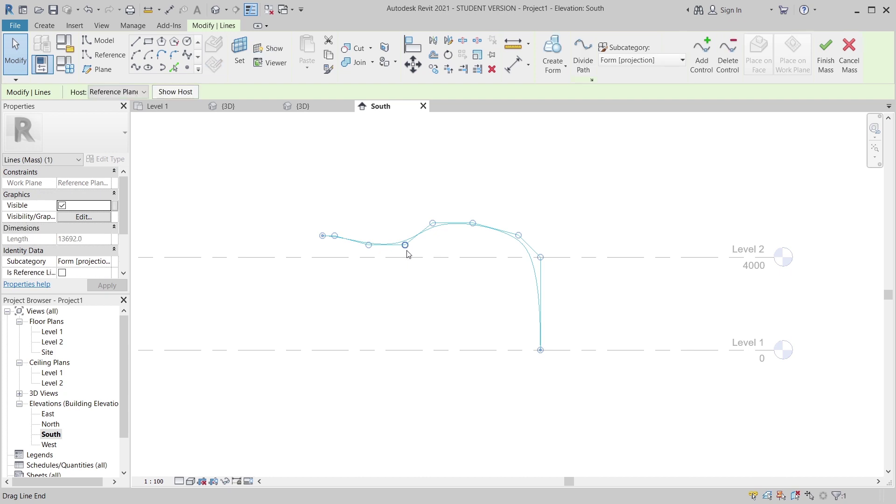
mouse_move(473, 224)
left_mouse_down()
mouse_move(471, 236)
mouse_move(485, 219)
left_mouse_up()
left_click(494, 210)
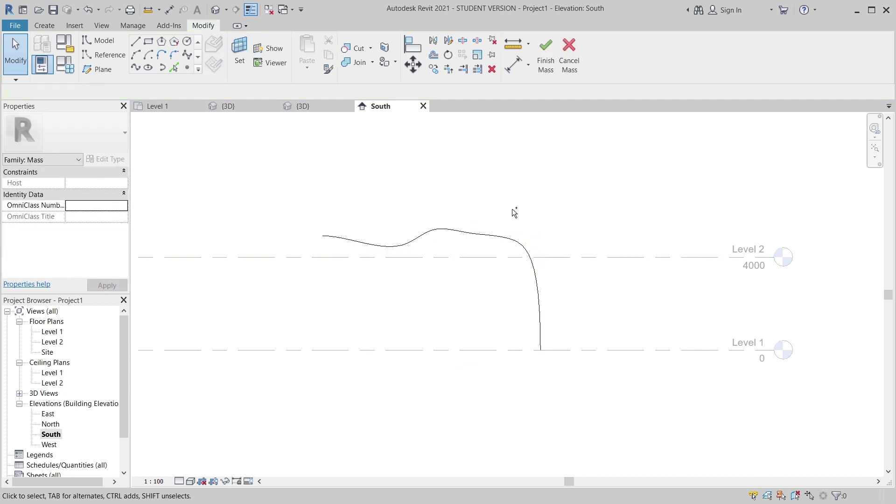
key("ctrl+z")
key("ctrl+z")
- Copy the spline on the Level 1 plan from reference plane 1 to reference plane 3, with Constrain off
middle_click_drag(518, 210, 549, 185)
scroll(550, 208, "down", 2)
middle_click_drag(555, 221, 563, 238)
scroll(398, 214, "up", 2)
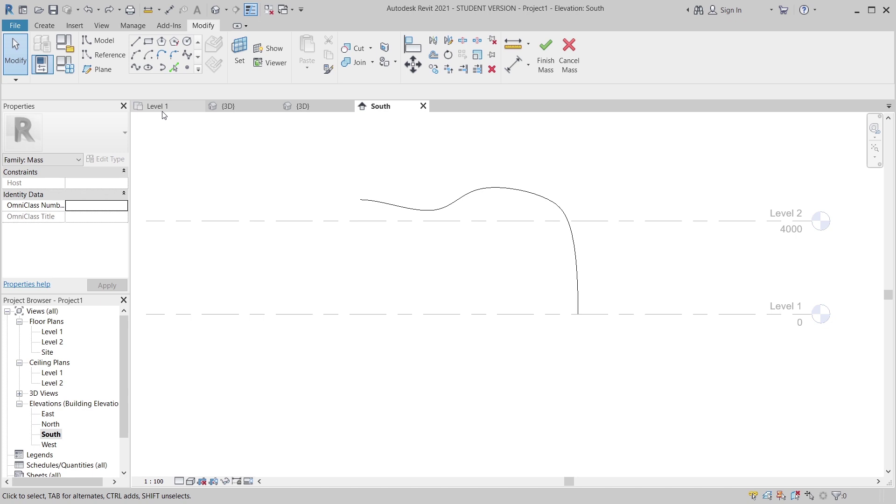
left_click(176, 107)
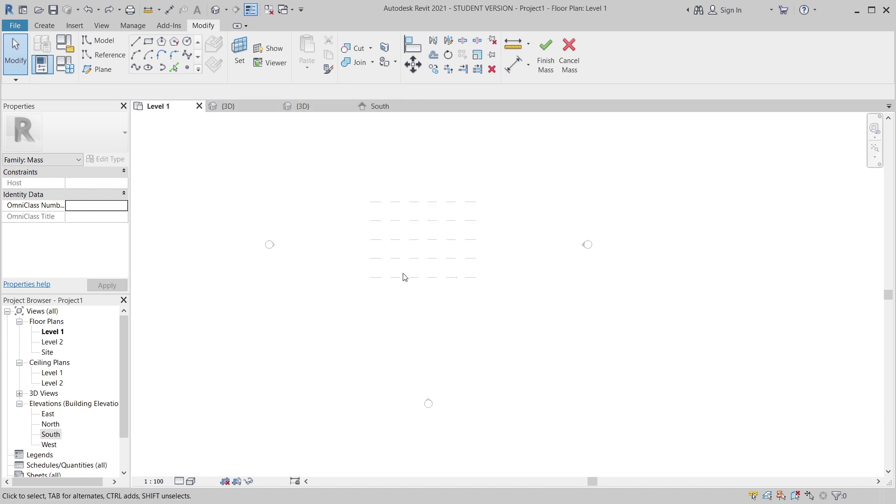
left_click(373, 106)
left_click(406, 207)
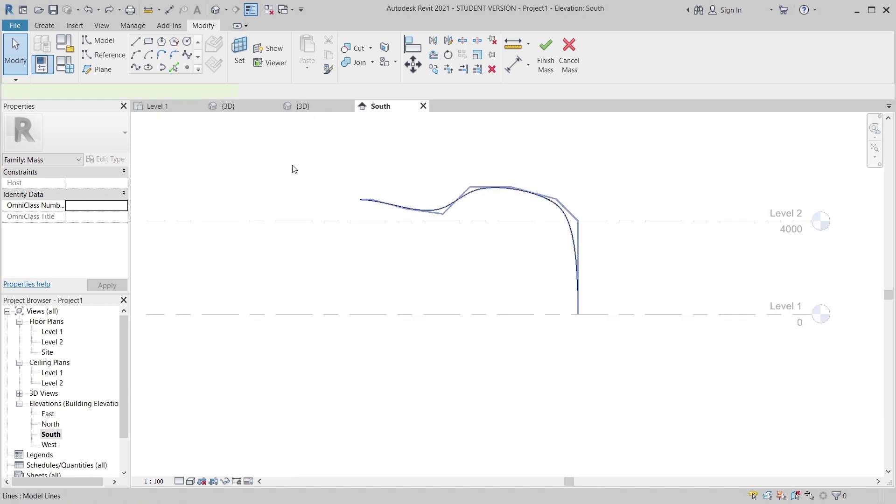
key("ctrl+Tab")
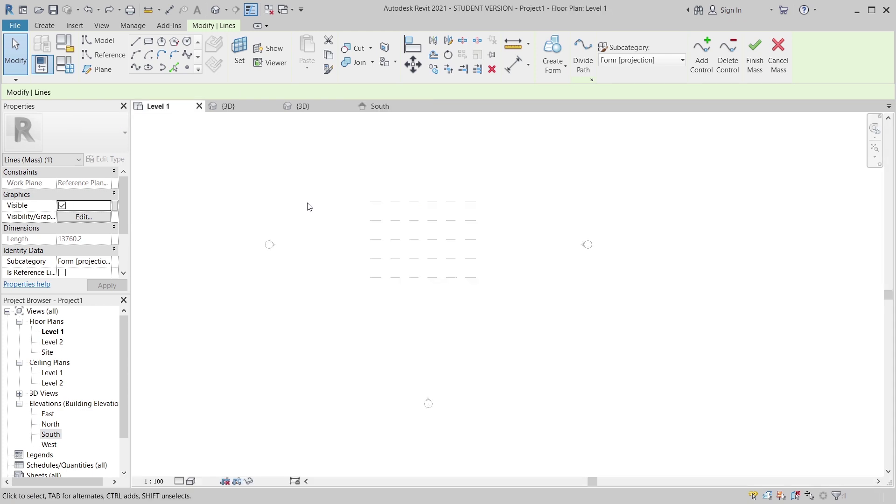
key("c")
key("o")
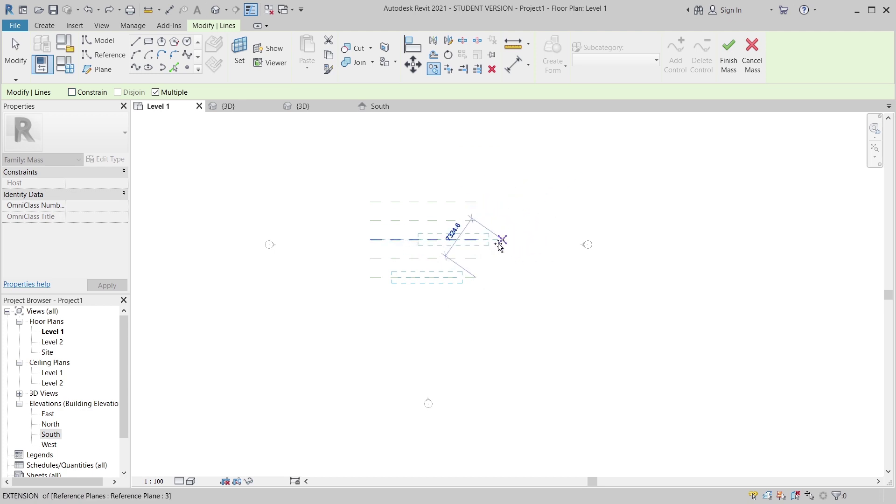
left_click(482, 243)
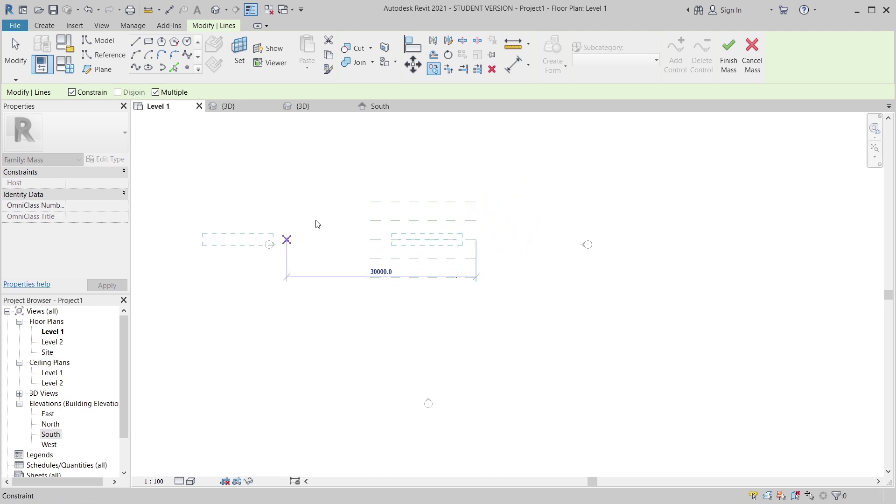
key("Escape")
key("Escape")
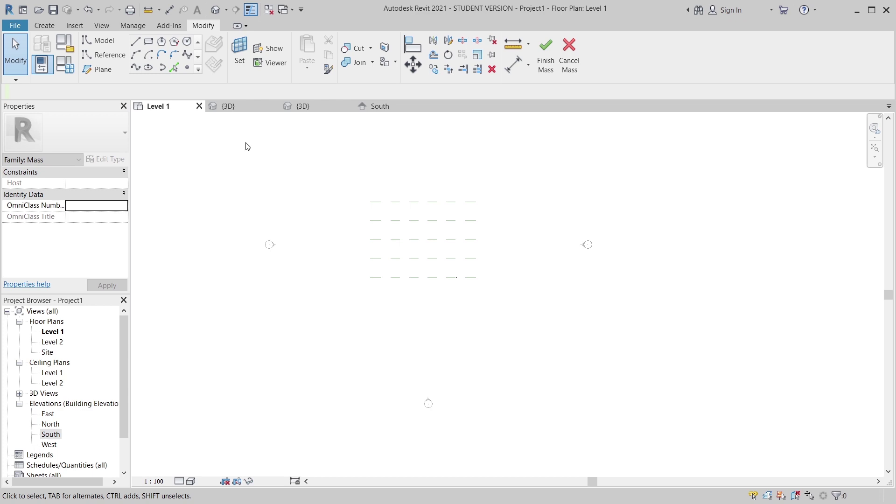
- Copy the original spline from reference plane 1 to reference plane 4 on the Level 1 plan, with Constrain off
left_click(369, 108)
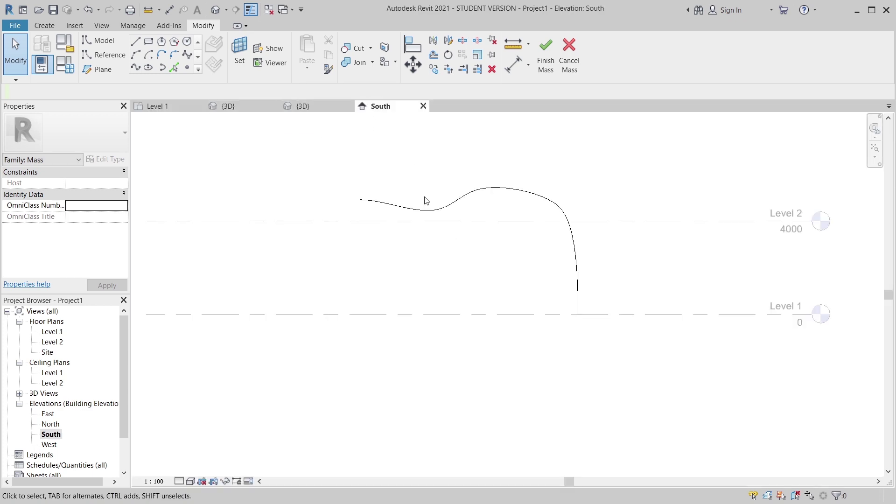
left_click(223, 122)
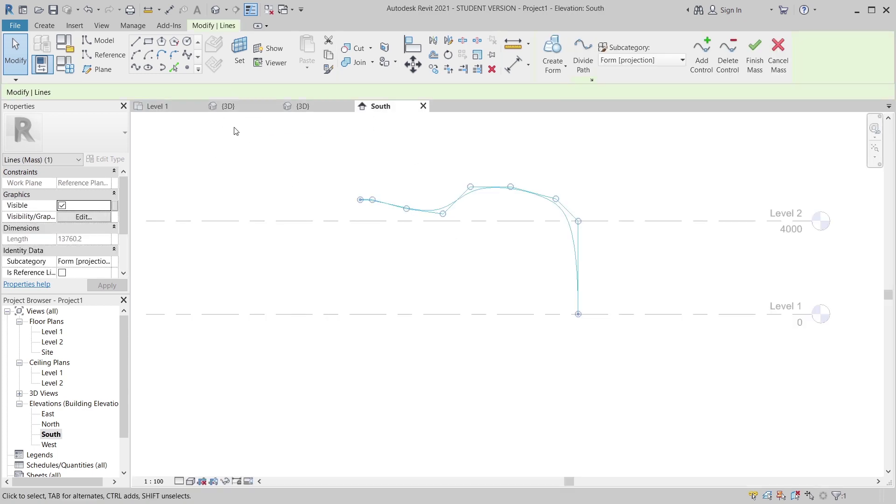
left_click(176, 109)
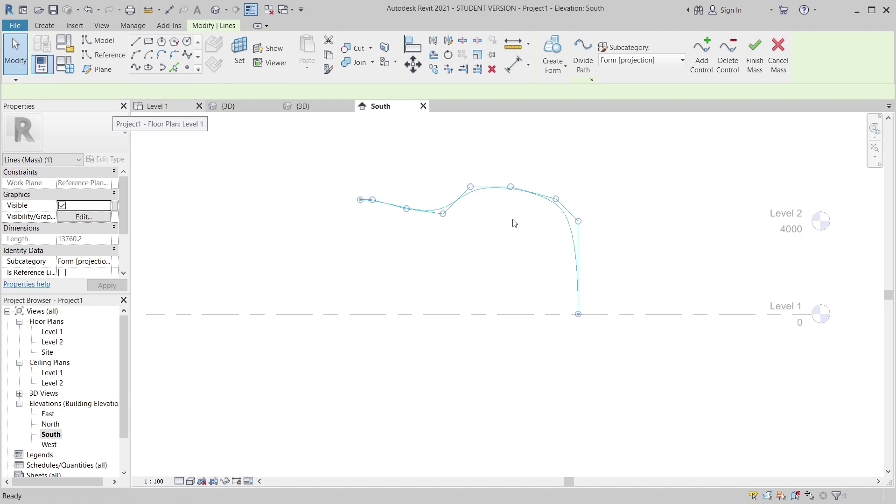
key("c")
key("c")
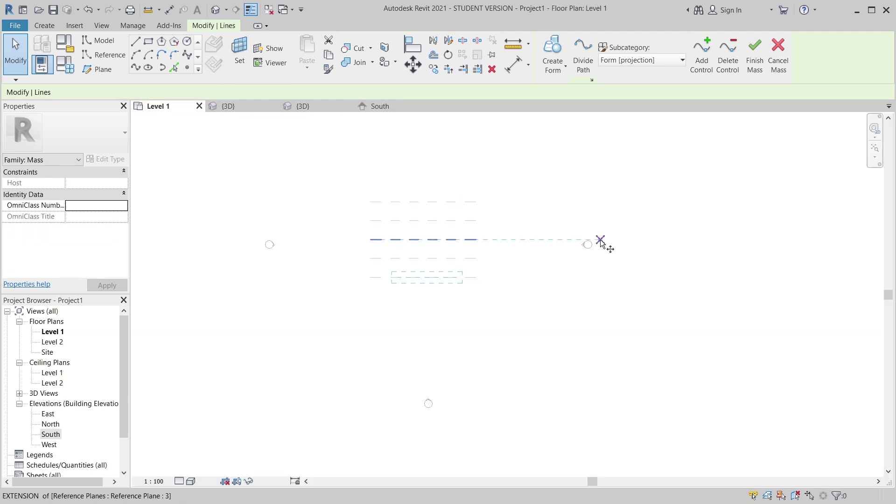
scroll(600, 240, "up", 2)
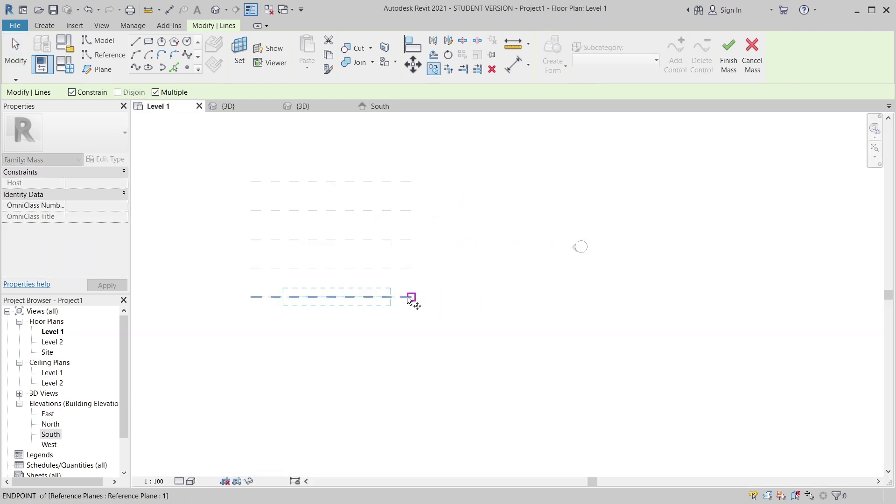
type("25000")
key("Return")
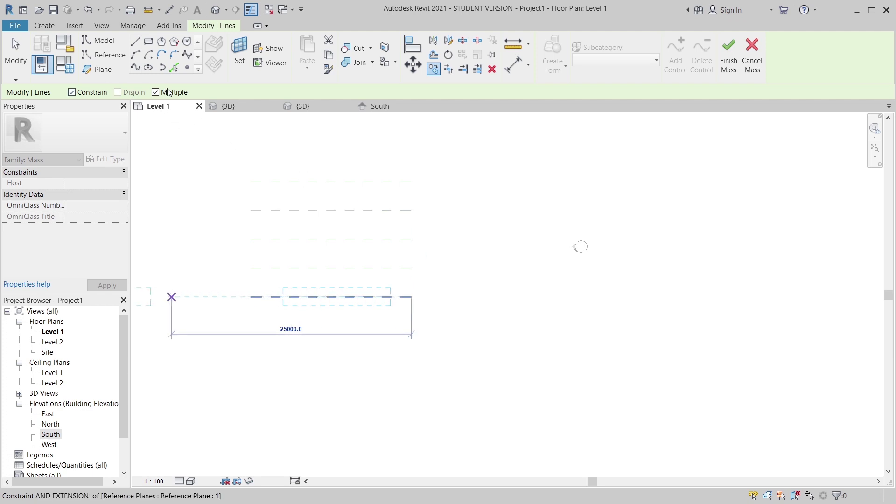
left_click(72, 92)
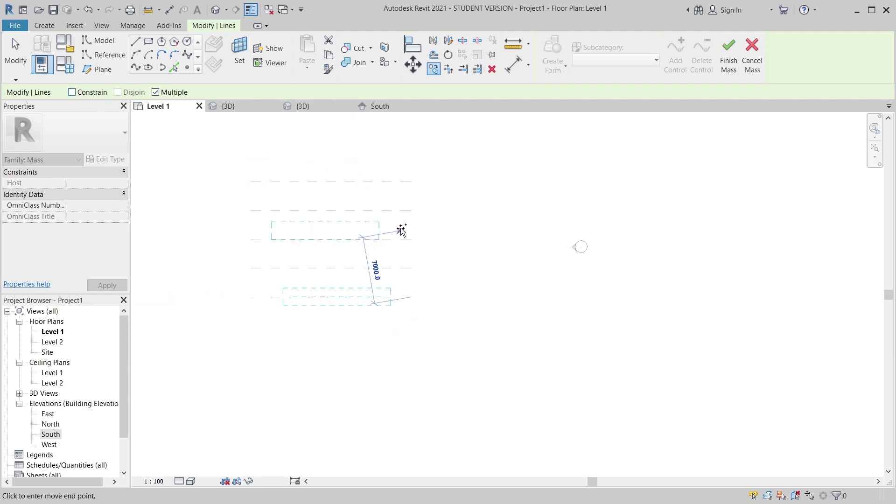
left_click(410, 212)
key("Escape")
- In the South elevation, lower the two control points nearest the copied spline's free upper end to deepen its shallow wave
left_click(384, 109)
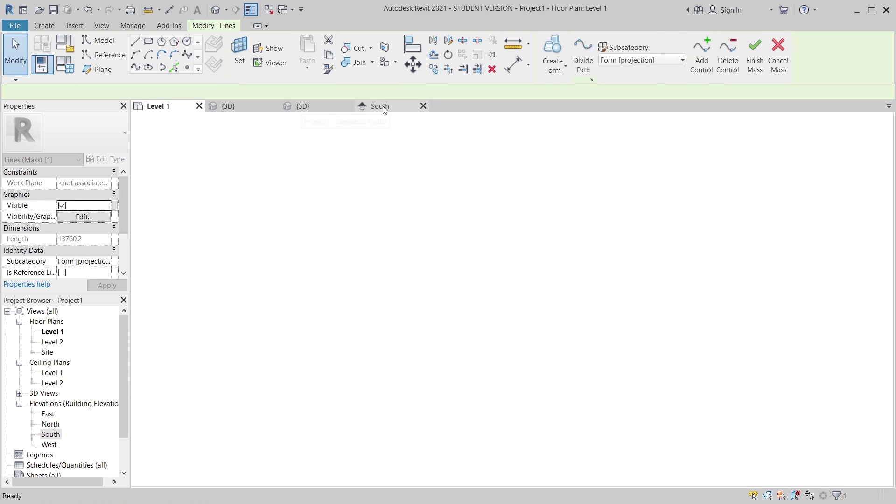
scroll(450, 235, "up", 1)
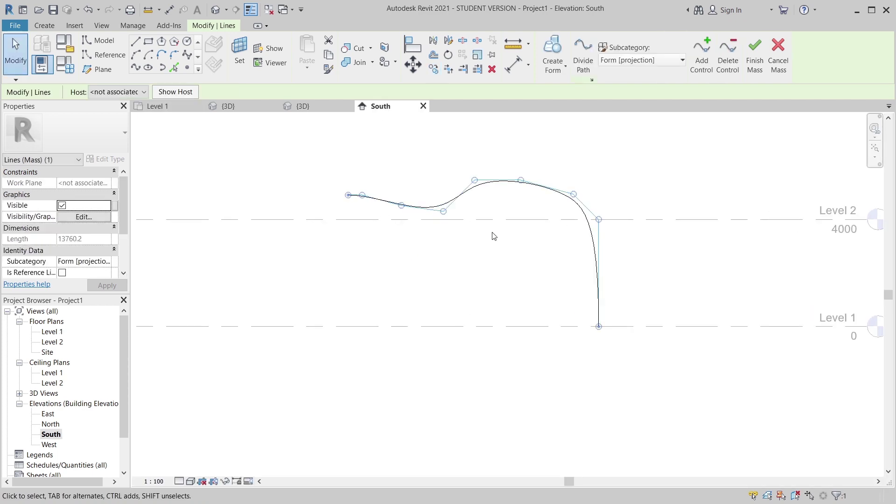
scroll(492, 233, "up", 1)
middle_click_drag(487, 232, 457, 282)
scroll(484, 320, "up", 1)
middle_click_drag(462, 345, 515, 401)
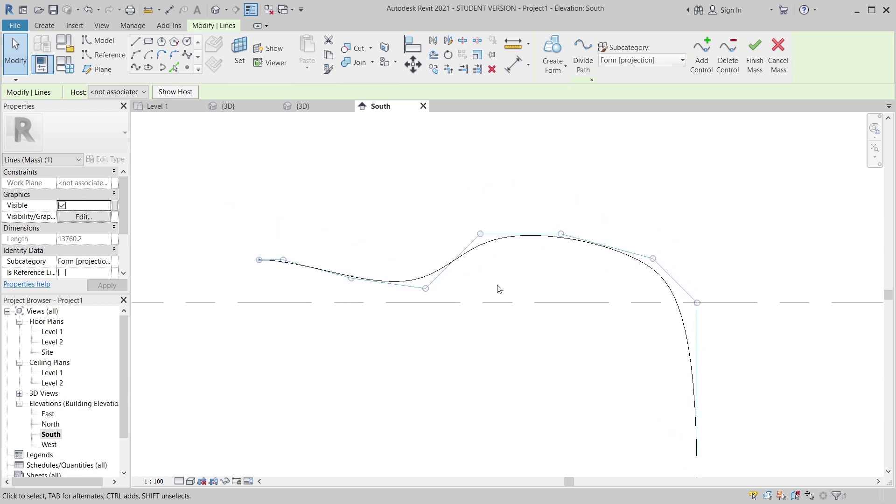
left_click_drag(351, 279, 346, 288)
left_click_drag(283, 260, 276, 278)
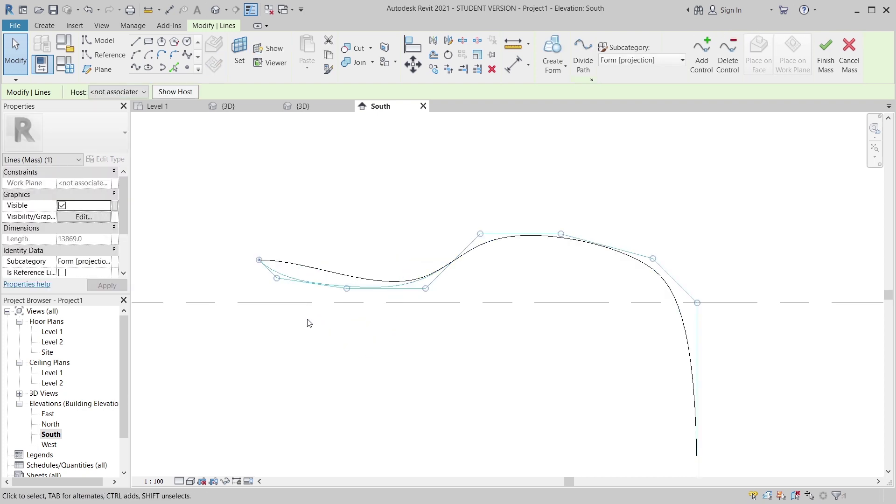
left_click(307, 322)
scroll(289, 303, "down", 1)
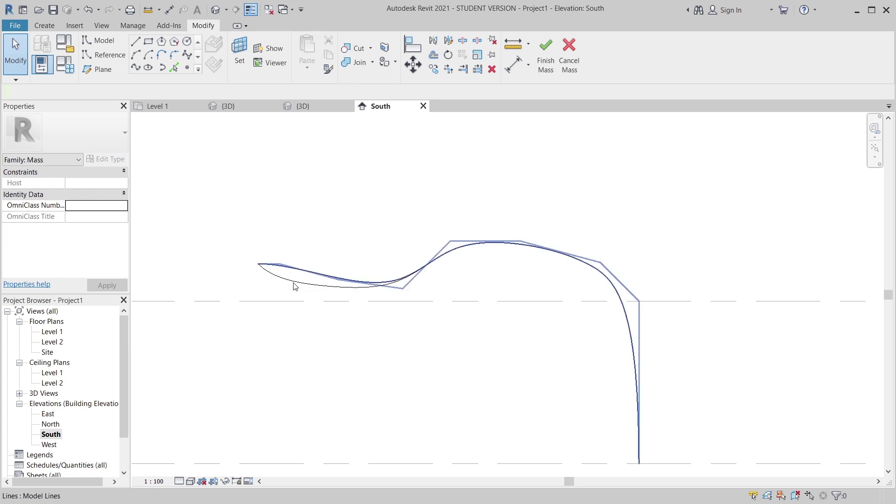
left_click(463, 259)
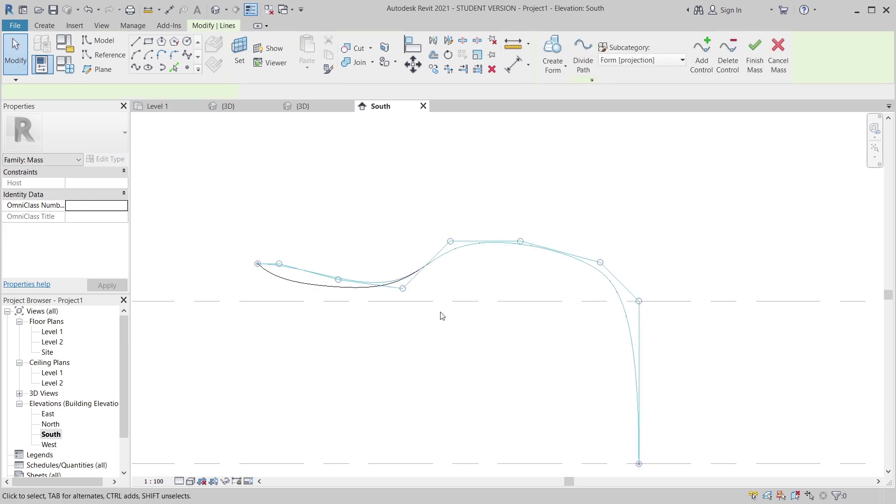
scroll(338, 298, "up", 2)
left_click(342, 273)
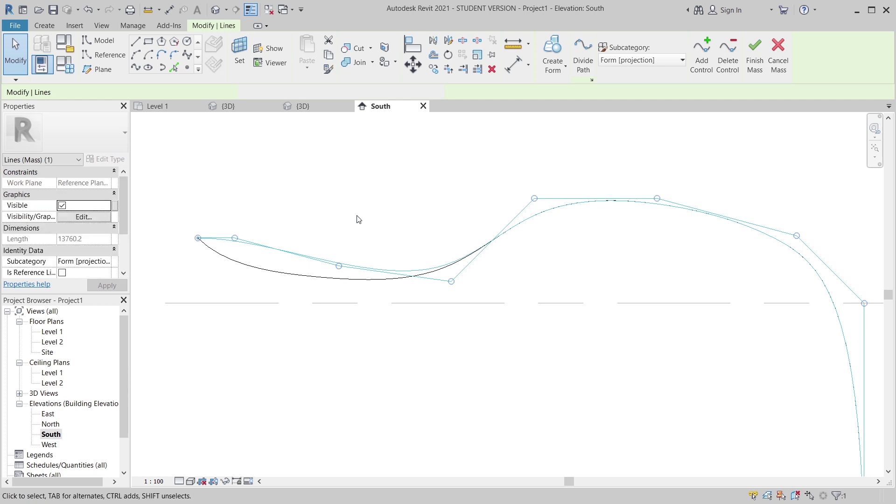
- Pick the reshaped spline in the default 3D view and copy it on the Level 1 plan from reference plane 4 to 5
left_click(214, 11)
left_click(543, 390)
mouse_move(543, 390)
middle_mouse_down("shift")
mouse_move(486, 398)
mouse_move(622, 368)
mouse_move(660, 310)
mouse_move(598, 360)
mouse_move(666, 360)
mouse_move(577, 349)
middle_mouse_up("shift")
scroll(577, 349, "up", 2)
left_click(581, 336)
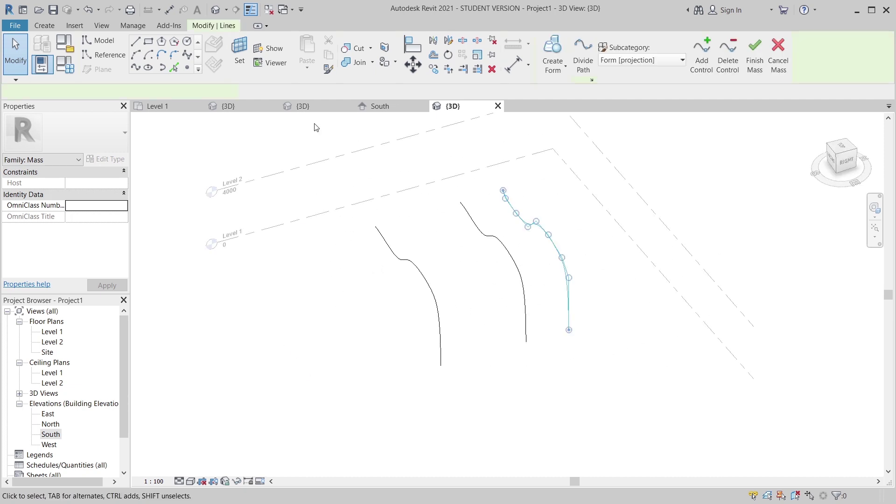
left_click(156, 105)
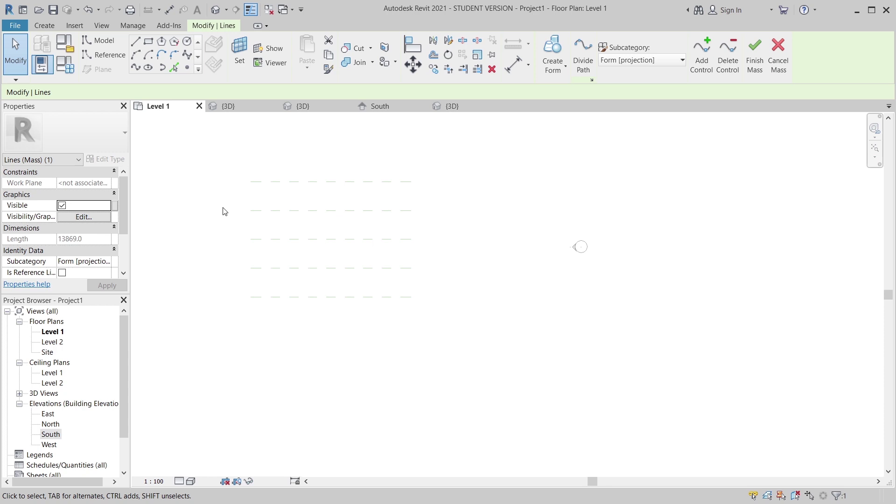
key("c")
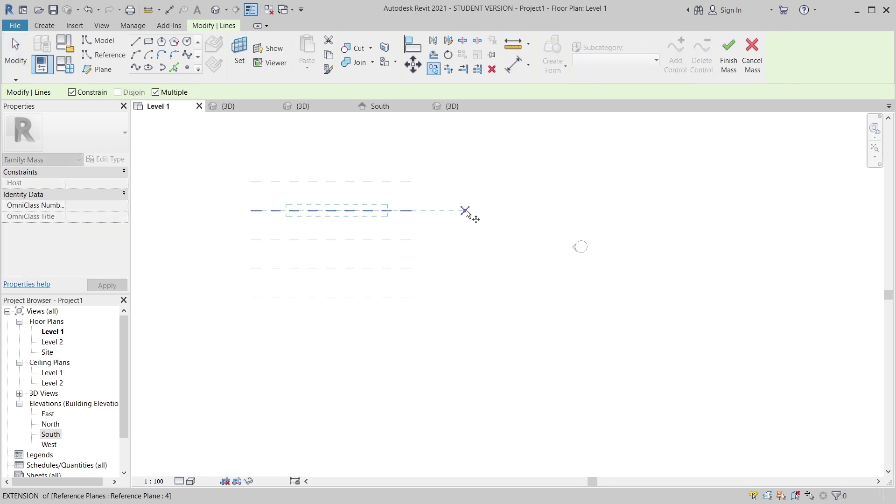
left_click(413, 211)
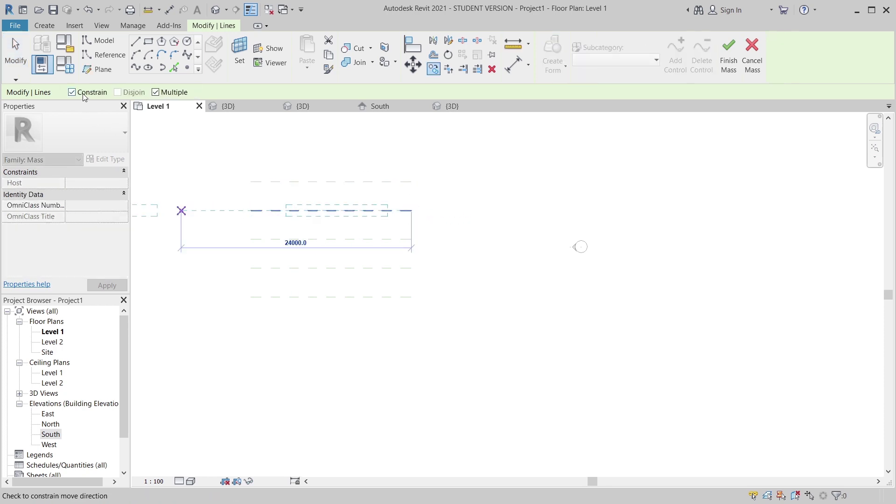
left_click(410, 182)
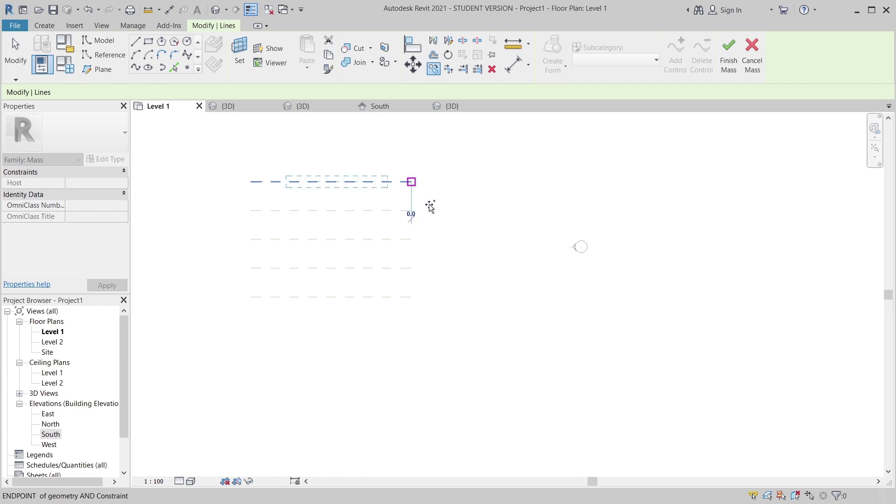
key("Escape")
key("Escape")
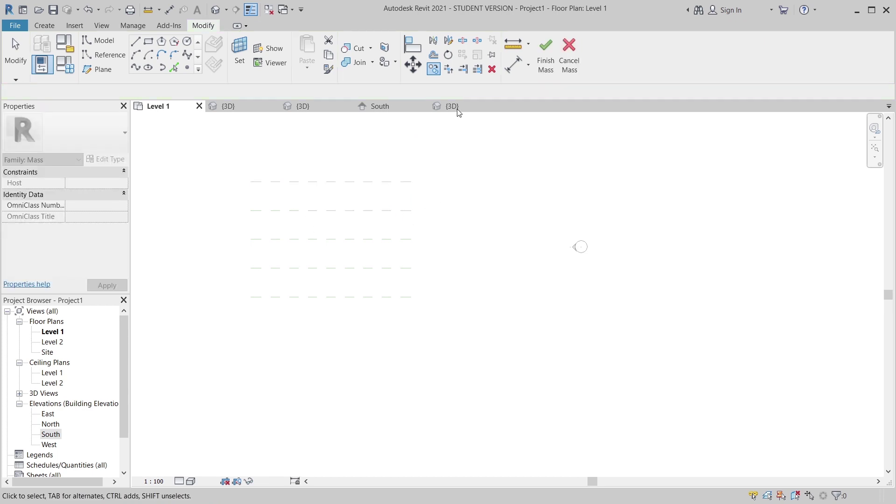
- Select the four splines in the default 3D view and create a surface form through them
left_click(458, 110)
middle_click_drag(323, 364, 450, 225, "shift")
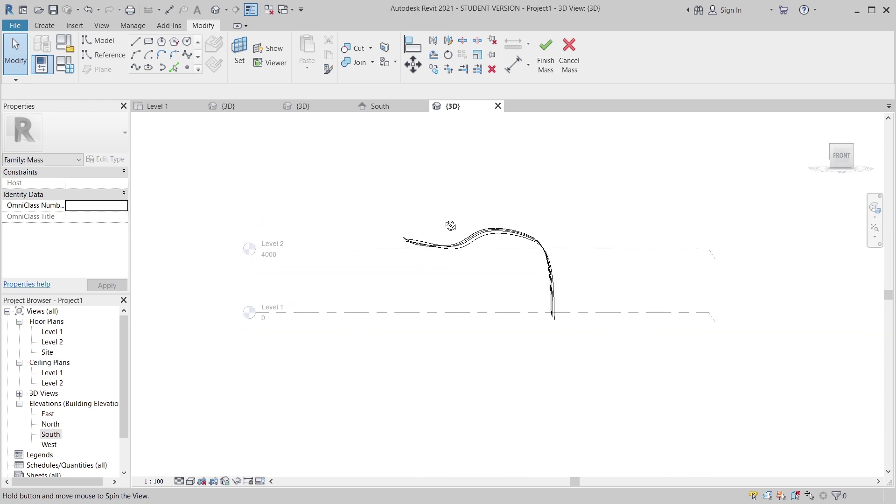
left_click(844, 155)
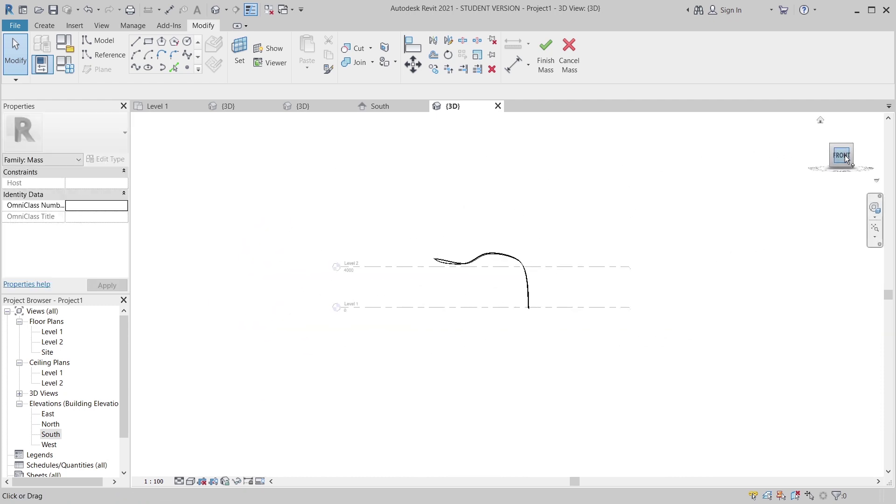
scroll(432, 270, "up", 5)
scroll(400, 243, "up", 2)
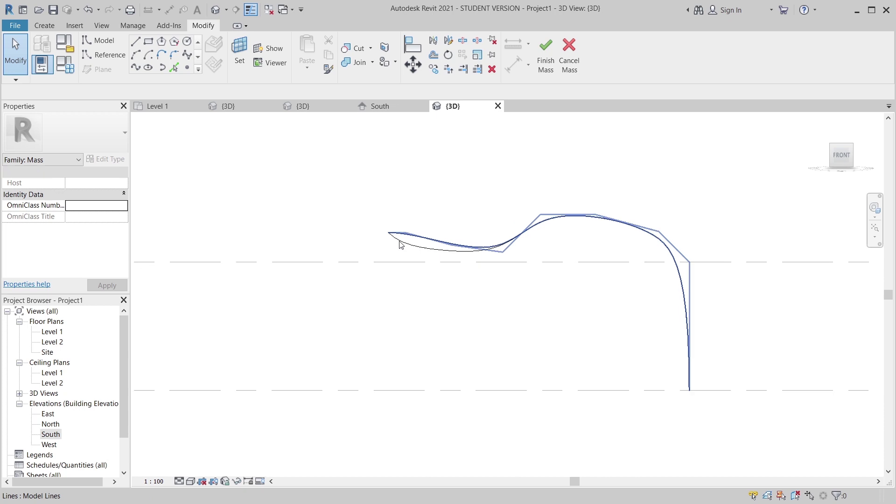
middle_click_drag(401, 254, 530, 294, "shift")
left_click(526, 290)
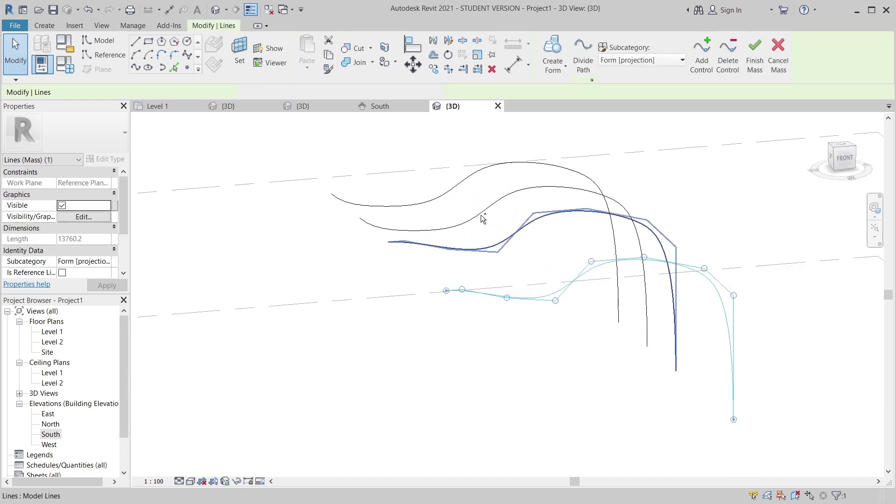
left_click(474, 218, "ctrl")
left_click(472, 214, "ctrl")
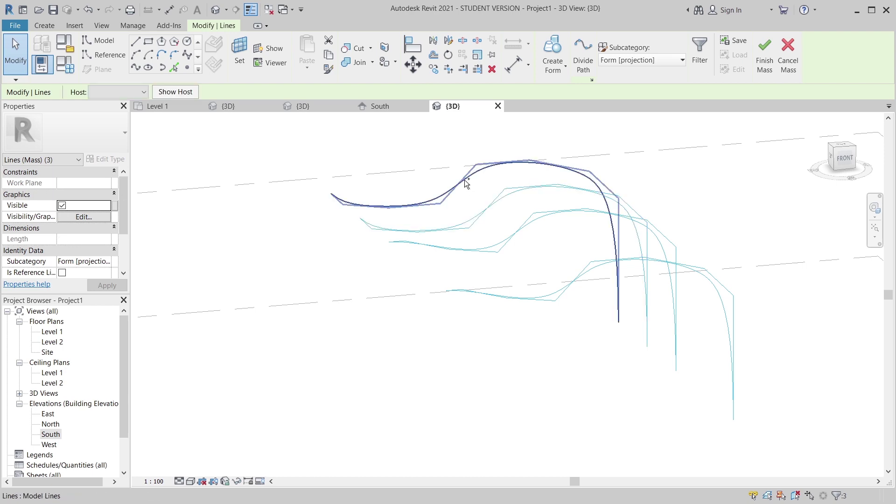
left_click(553, 65)
left_click(547, 89)
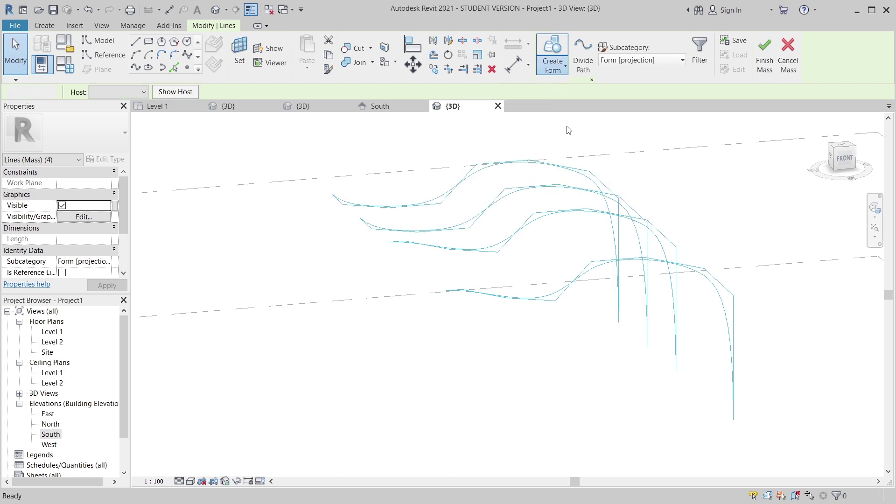
- Divide the new form's surface and set its U grid to a fixed number of 20
middle_click_drag(675, 236, 650, 404, "shift")
left_click(651, 424)
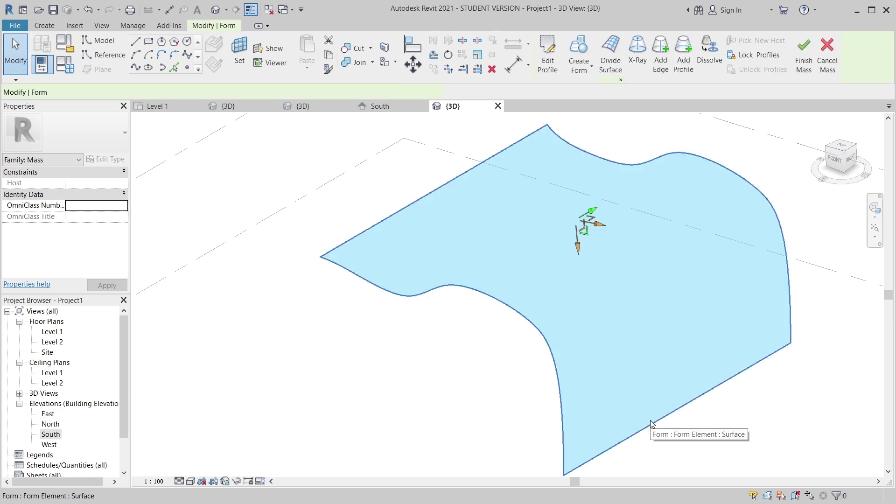
left_click(611, 55)
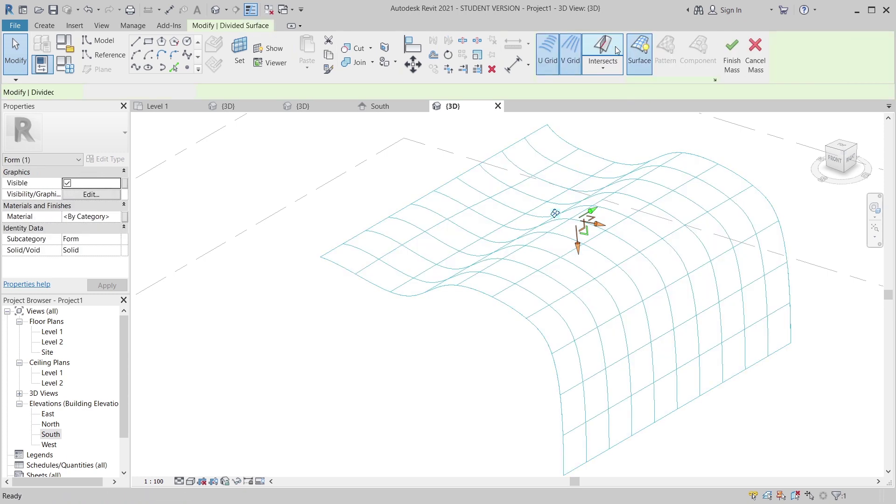
left_click(87, 227)
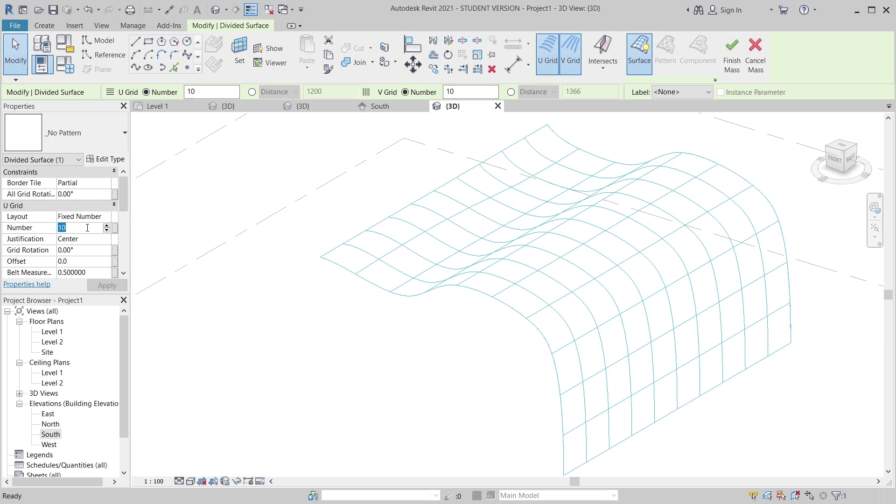
type("20")
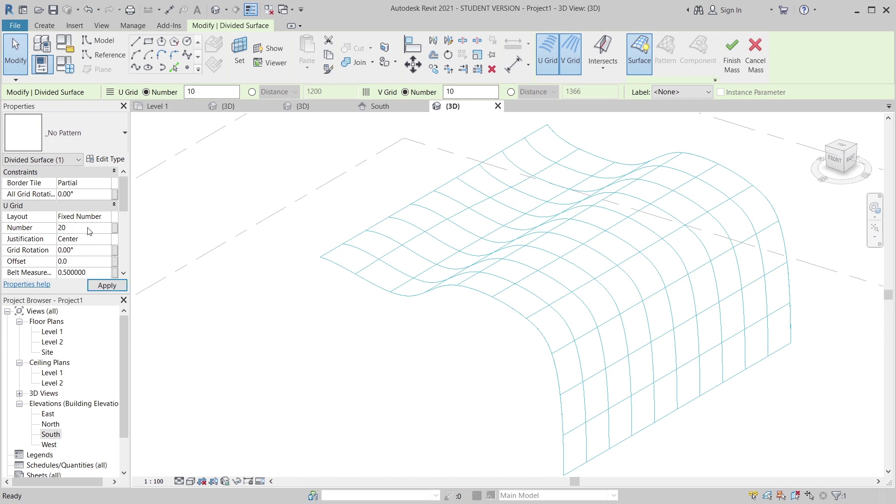
left_click(107, 285)
- Turn on node display in the divided surface's Surface Representation settings and review its grid properties
middle_click_drag(411, 354, 396, 371, "shift")
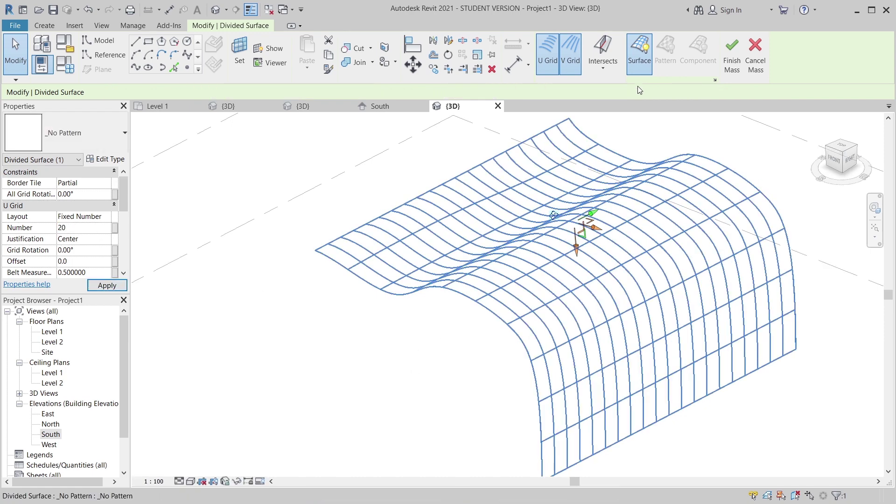
left_click(716, 81)
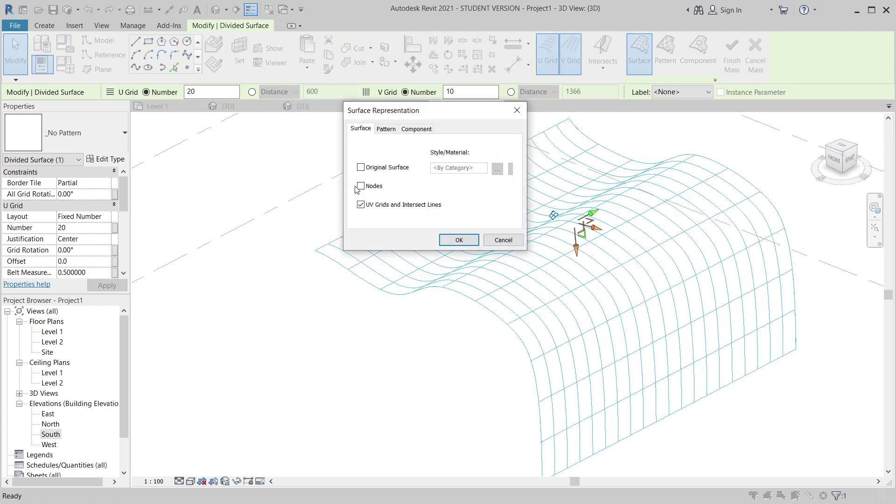
left_click(459, 239)
left_click(370, 351)
mouse_move(365, 380)
middle_mouse_down("shift")
mouse_move(300, 406)
mouse_move(317, 387)
mouse_move(338, 399)
mouse_move(74, 320)
mouse_move(124, 474)
middle_mouse_up("shift")
left_click(443, 271)
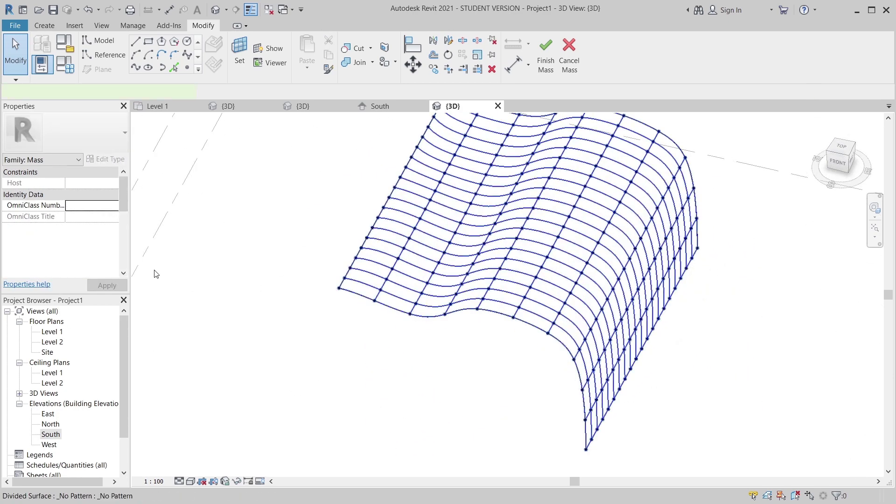
scroll(97, 249, "down", 2)
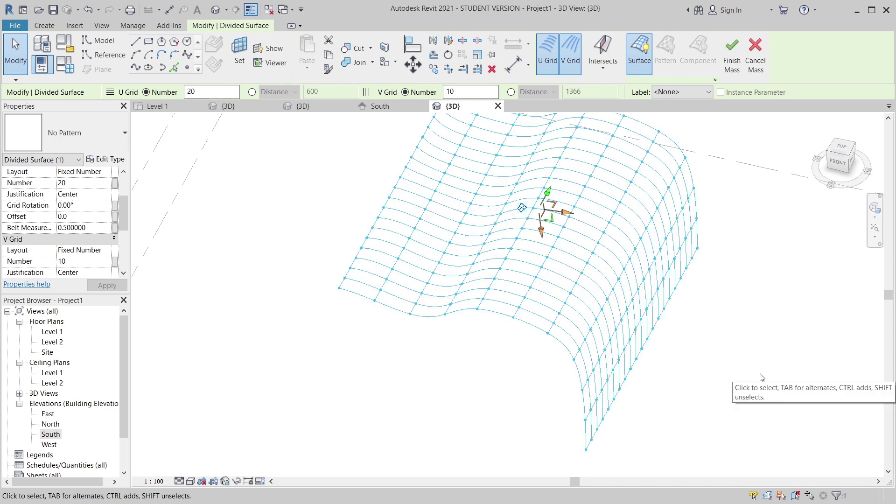
- Place the Family6 adaptive component on the nodes along the surface's front edge curve, from the lowest node up to the free upper end
middle_click_drag(762, 377, 400, 404, "shift")
key("c")
key("m")
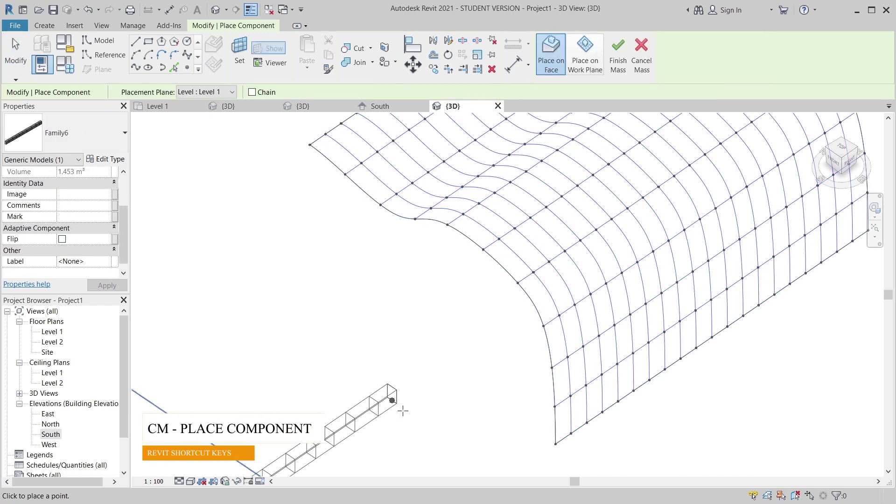
middle_click_drag(459, 429, 426, 342)
scroll(426, 343, "up", 2)
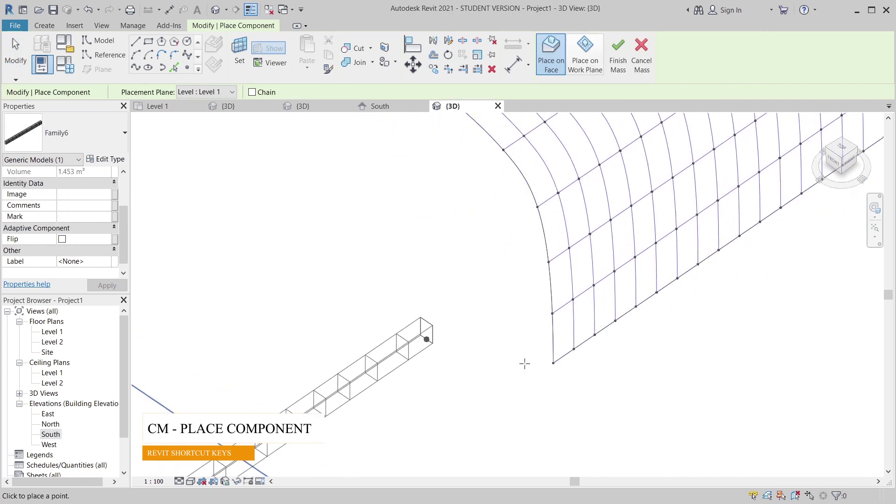
left_click(553, 362)
left_click(549, 262)
left_click(537, 206)
left_click(503, 150)
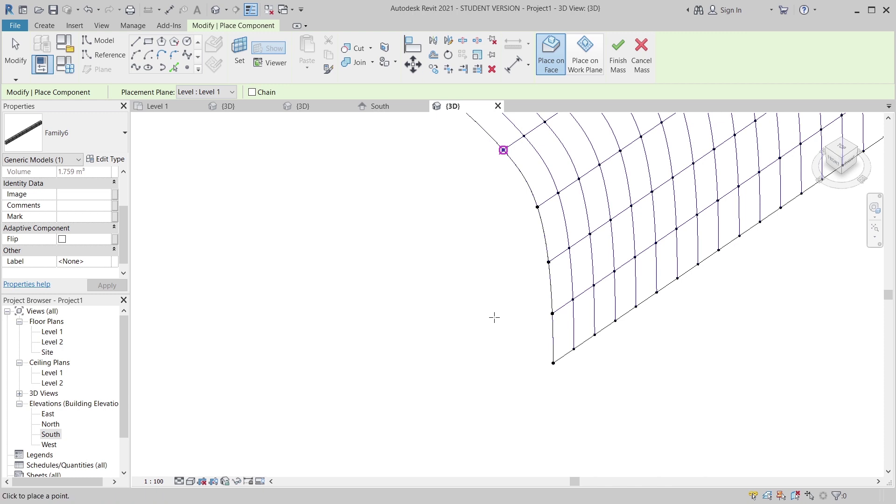
middle_click_drag(471, 237, 521, 409)
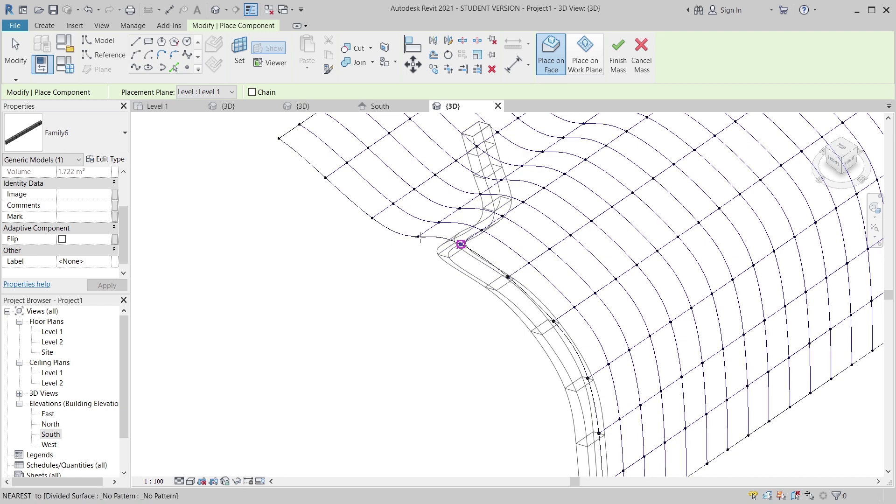
left_click(368, 215)
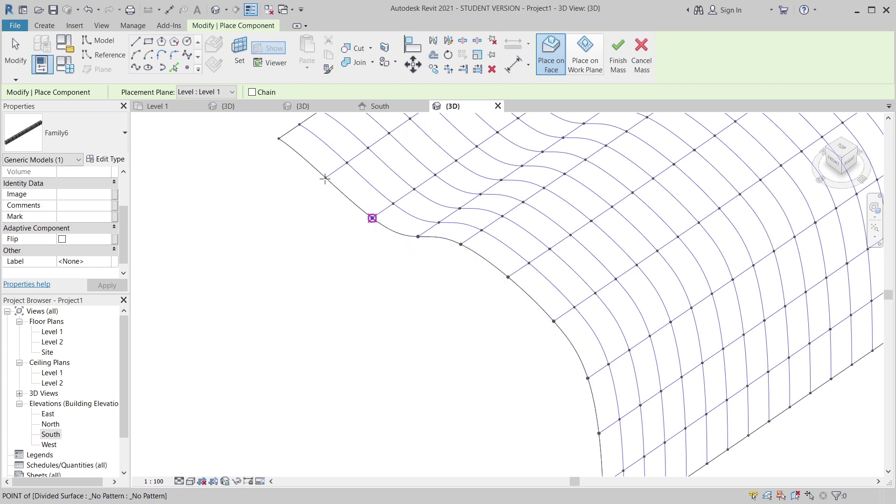
left_click(279, 138)
key("Escape")
key("Escape")
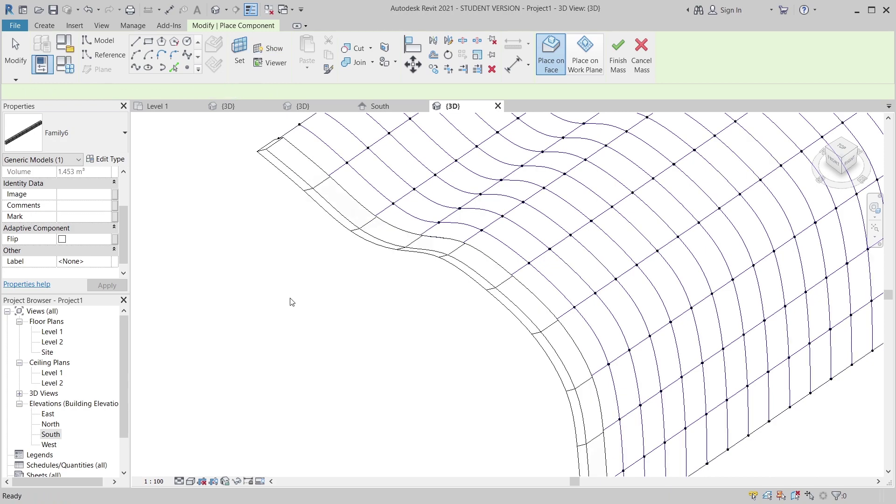
- Repeat the placed Family6 component along all U grid lines of the divided surface
middle_click_drag(294, 309, 715, 454, "shift")
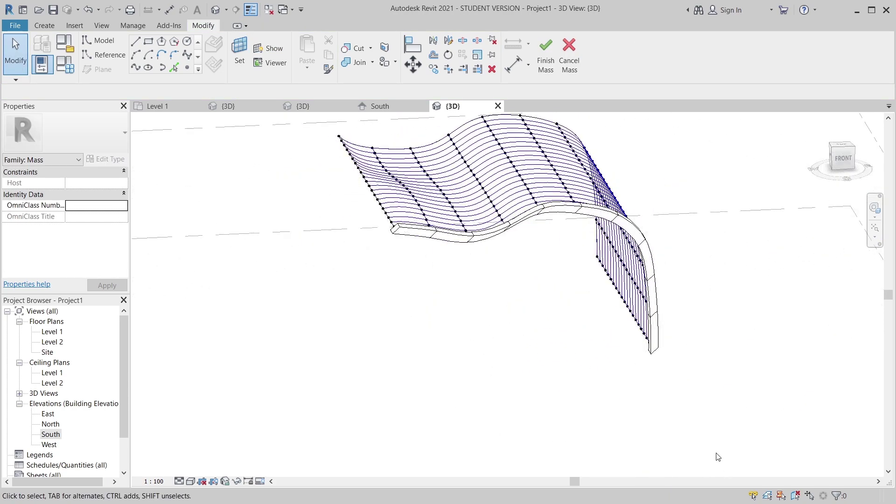
left_click(652, 359)
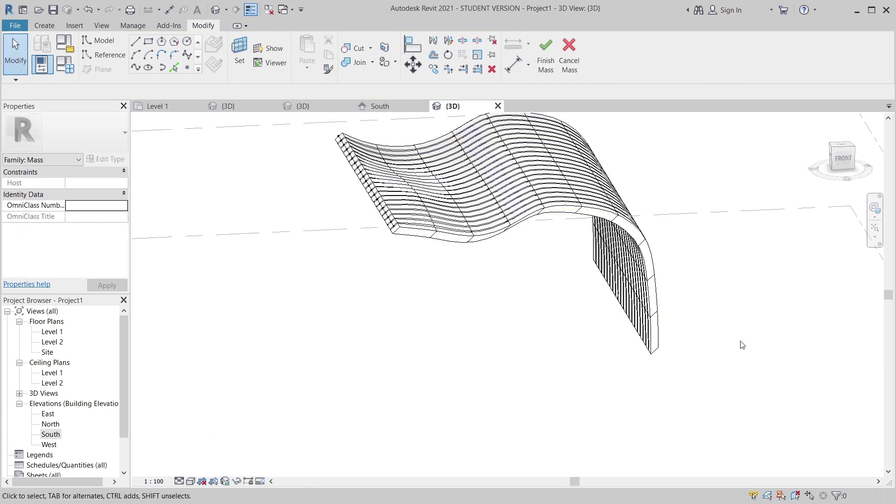
middle_click_drag(651, 375, 613, 414, "shift")
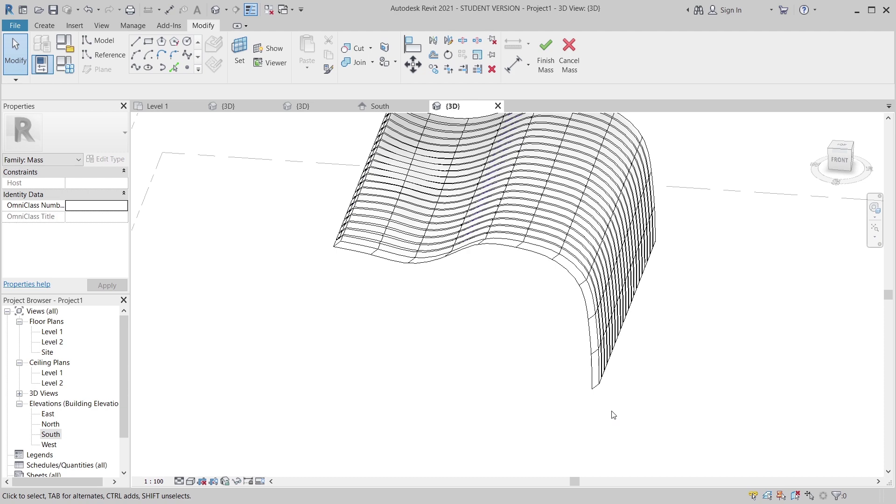
- Switch the 3D view to a realistic visual style and examine the curved wood members from several sides
left_click(191, 480)
left_click(201, 469)
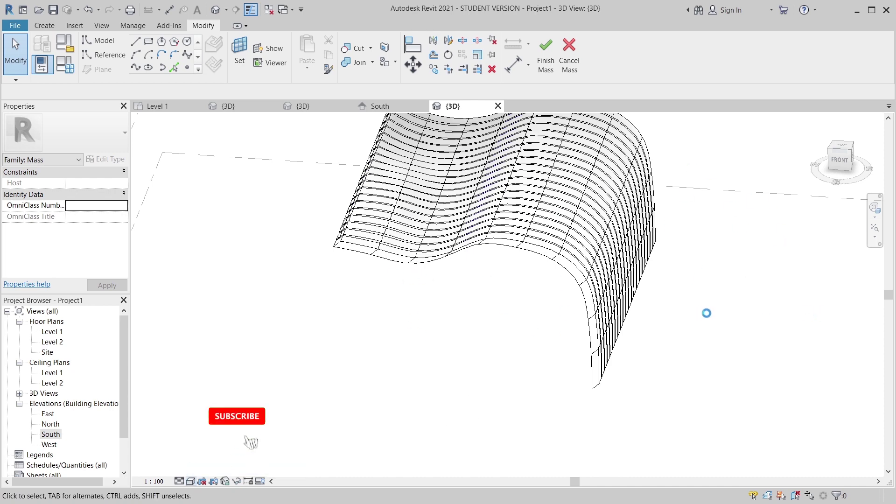
mouse_move(506, 412)
middle_mouse_down("shift")
mouse_move(611, 198)
mouse_move(520, 166)
mouse_move(469, 198)
mouse_move(326, 256)
mouse_move(405, 386)
mouse_move(522, 368)
mouse_move(500, 418)
mouse_move(727, 345)
mouse_move(775, 384)
mouse_move(532, 368)
mouse_move(539, 294)
middle_mouse_up("shift")
left_click(874, 208)
left_click_drag(475, 382, 212, 371)
scroll(511, 348, "down", 3)
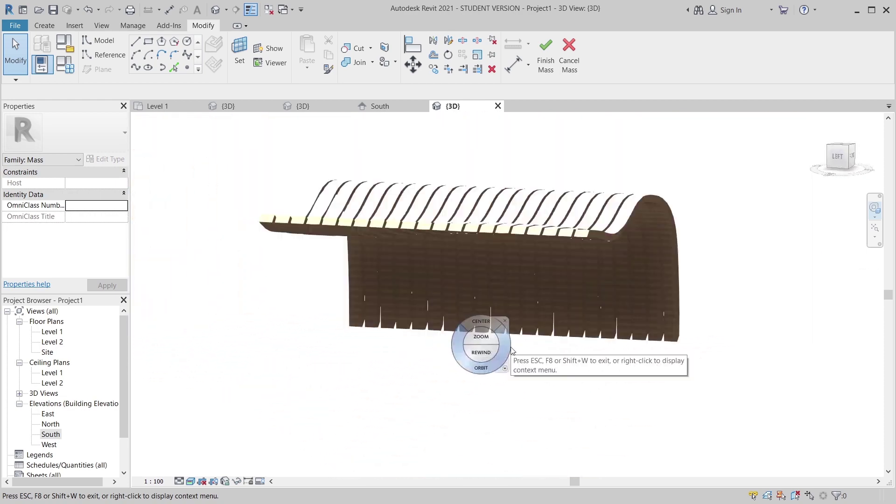
left_click_drag(492, 375, 468, 356)
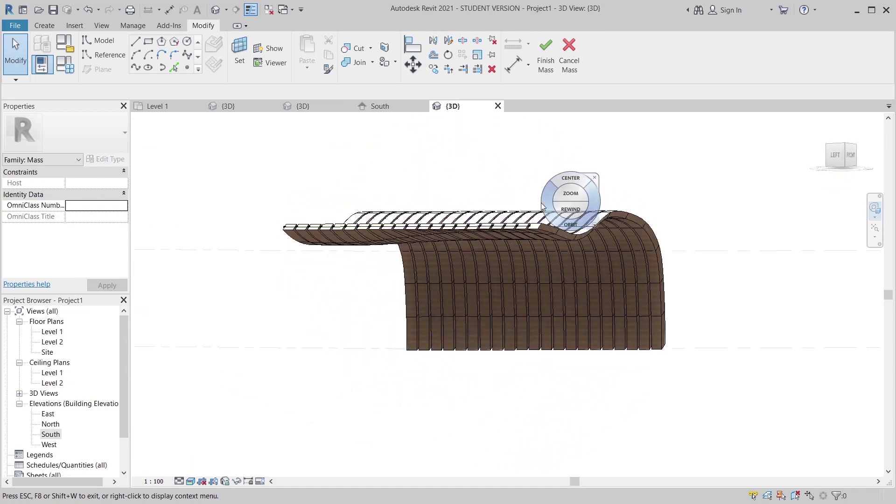